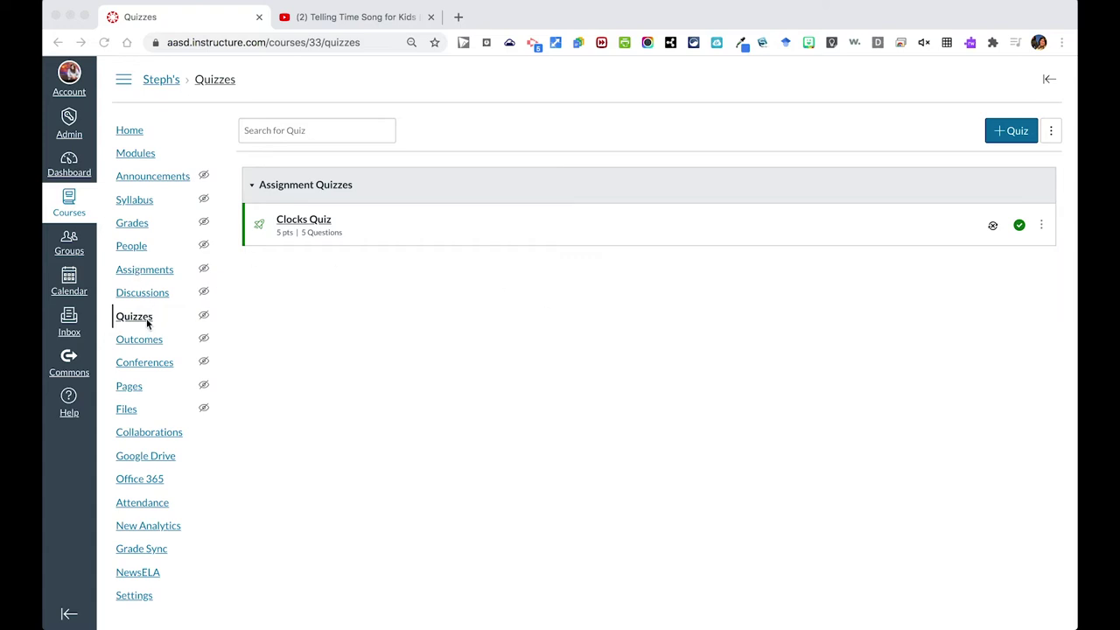
Step: Start a new quiz from +Quiz and confirm New Quizzes as the quiz engine
click(1006, 136)
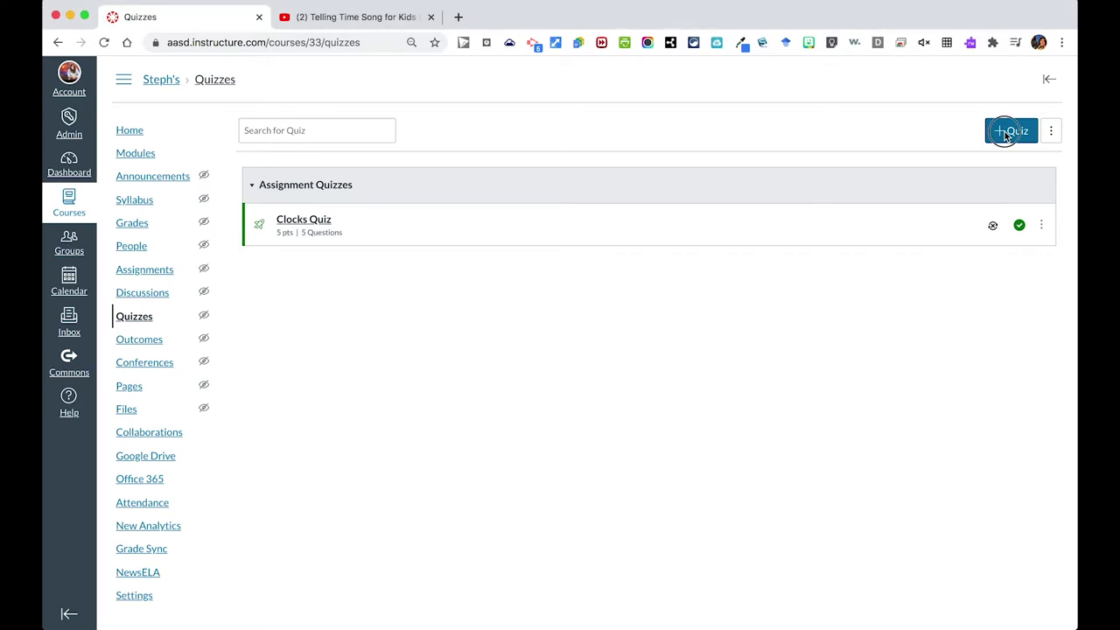
click(1004, 131)
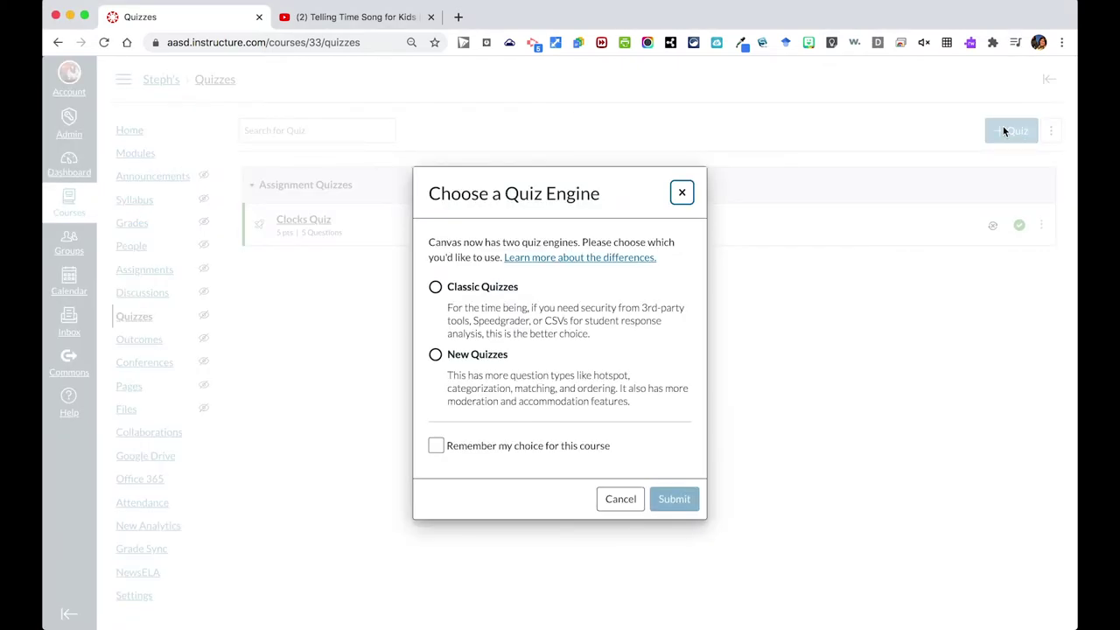
click(1003, 126)
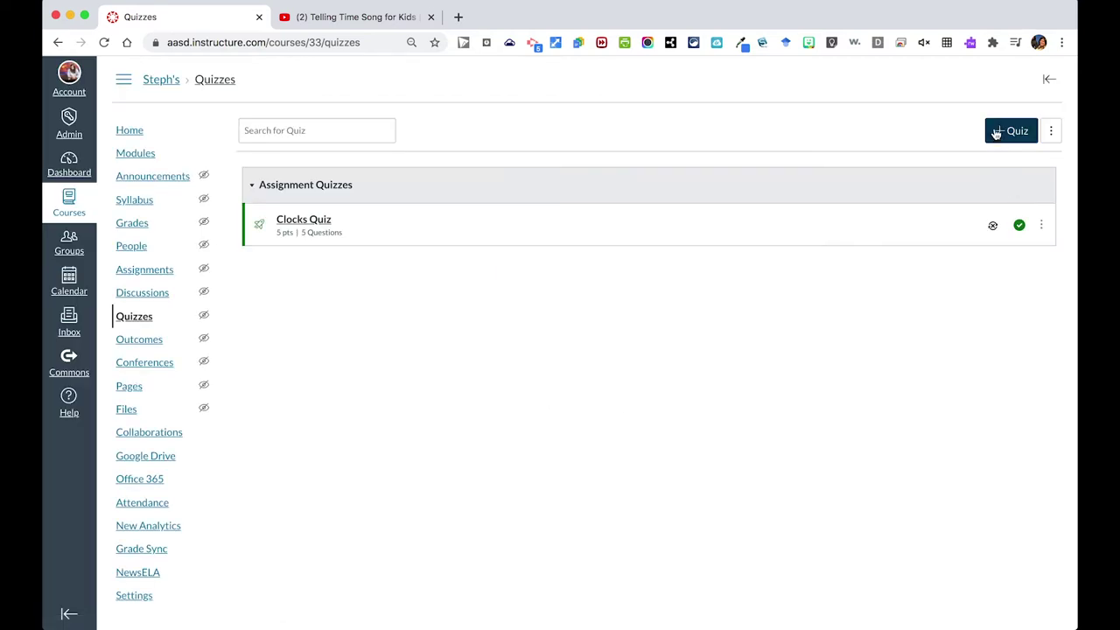
click(1005, 133)
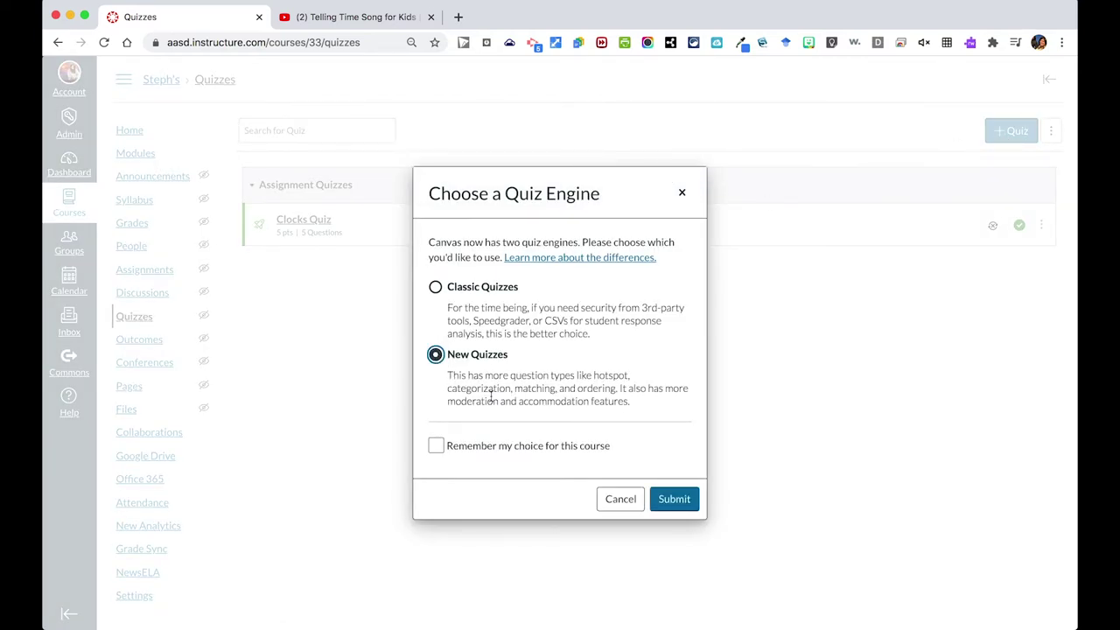
click(671, 498)
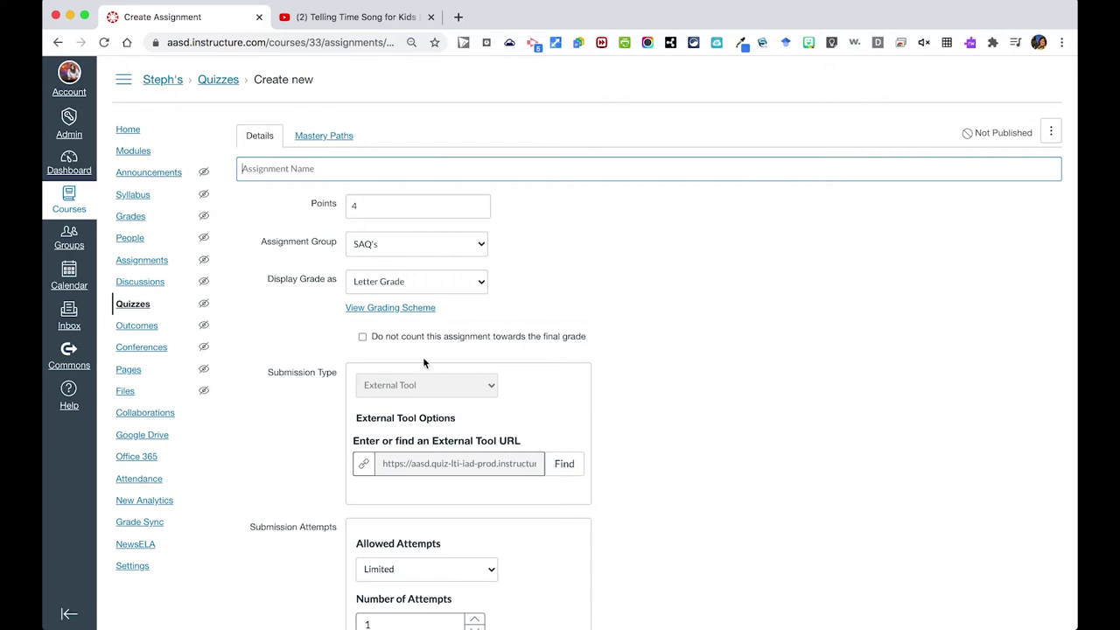
Step: Save 'World Religions & Israel Test' as a 4-point Formative assignment, unlimited attempts, due Jul 3
click(364, 171)
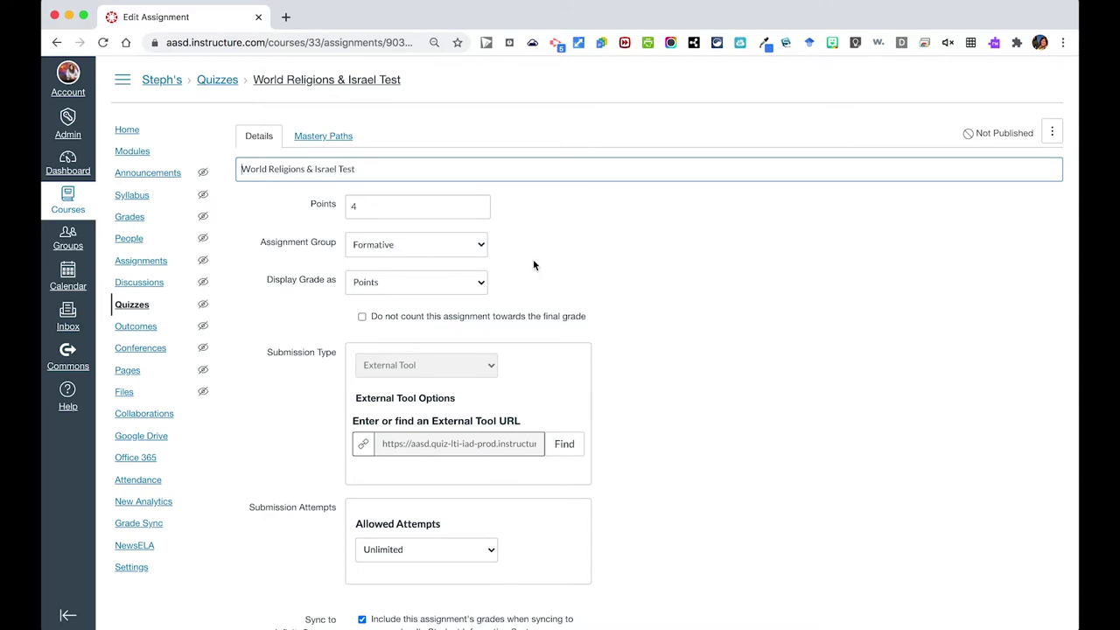
scroll(533, 263, down, 1)
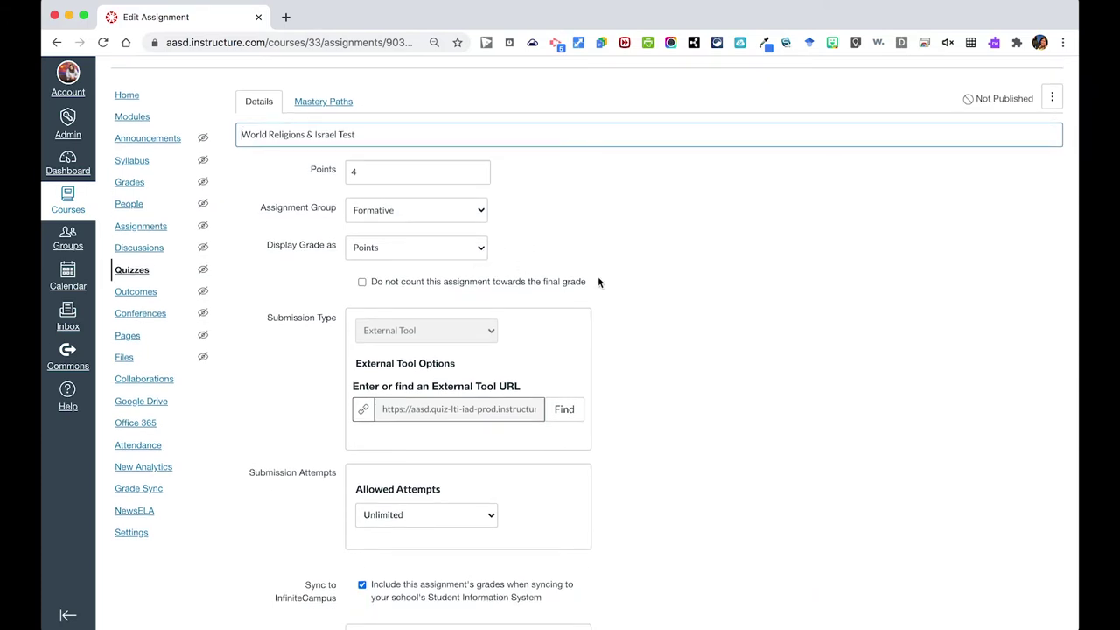
scroll(668, 302, down, 3)
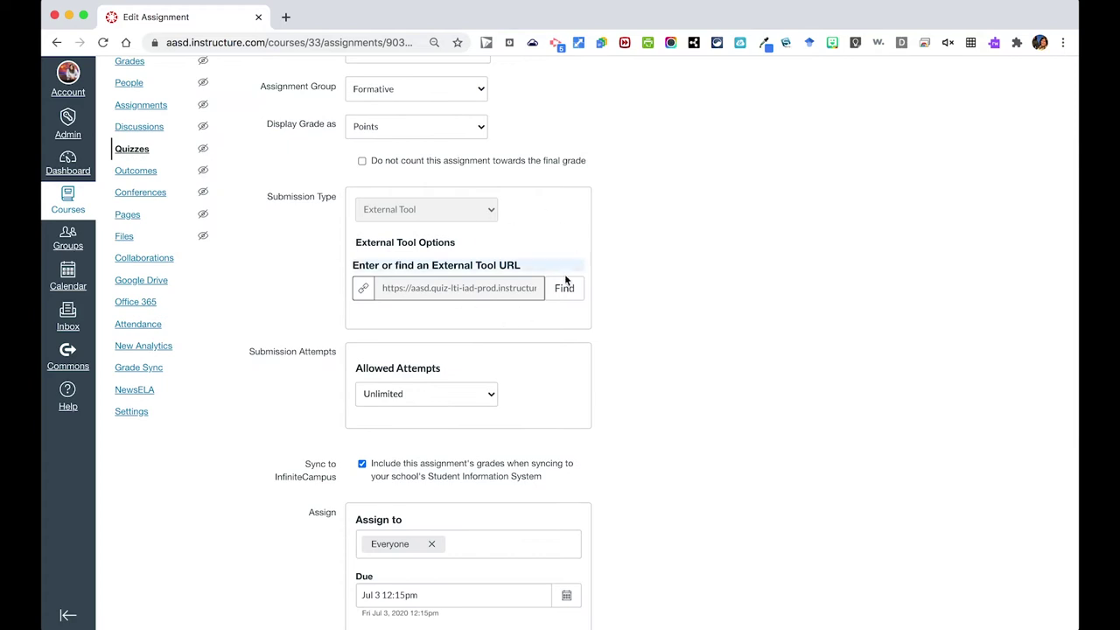
scroll(676, 320, down, 1)
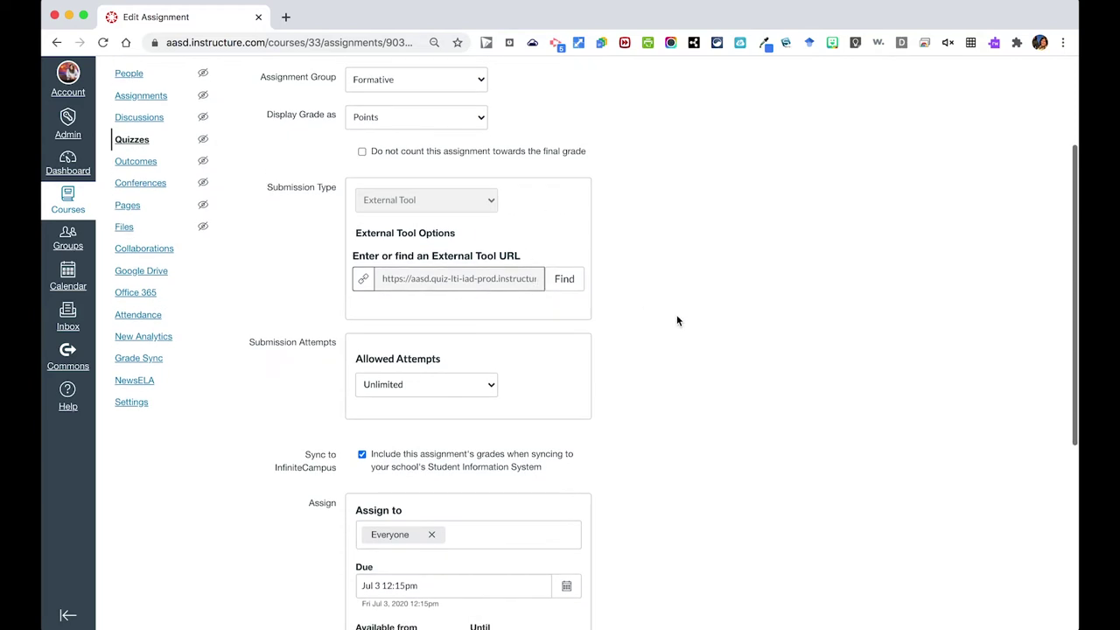
scroll(676, 321, down, 7)
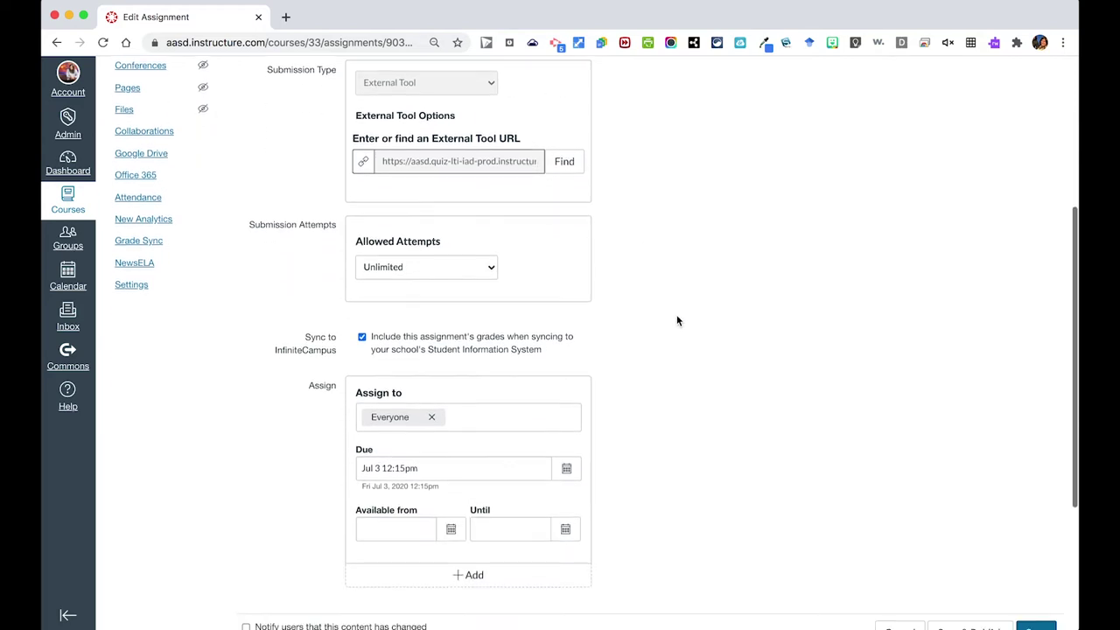
scroll(481, 101, up, 1)
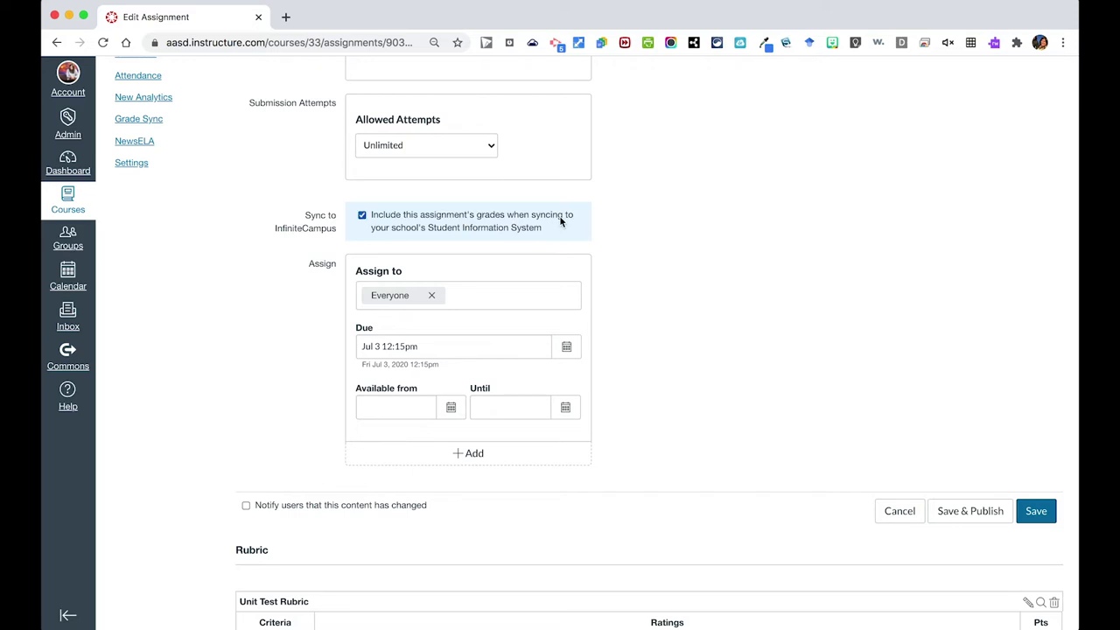
scroll(560, 219, down, 3)
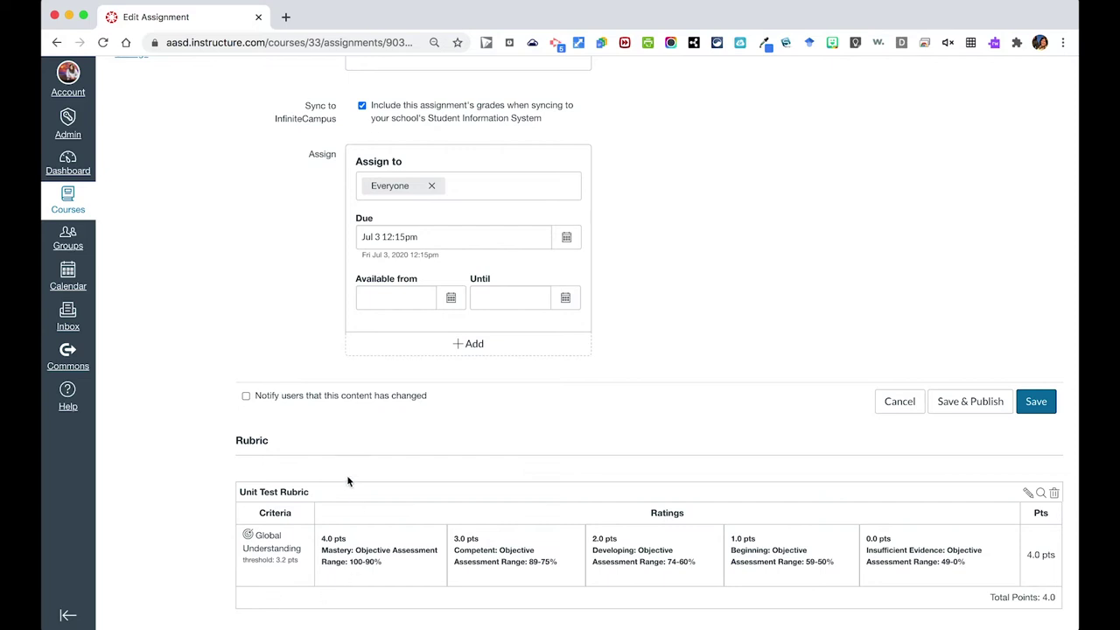
scroll(312, 430, up, 4)
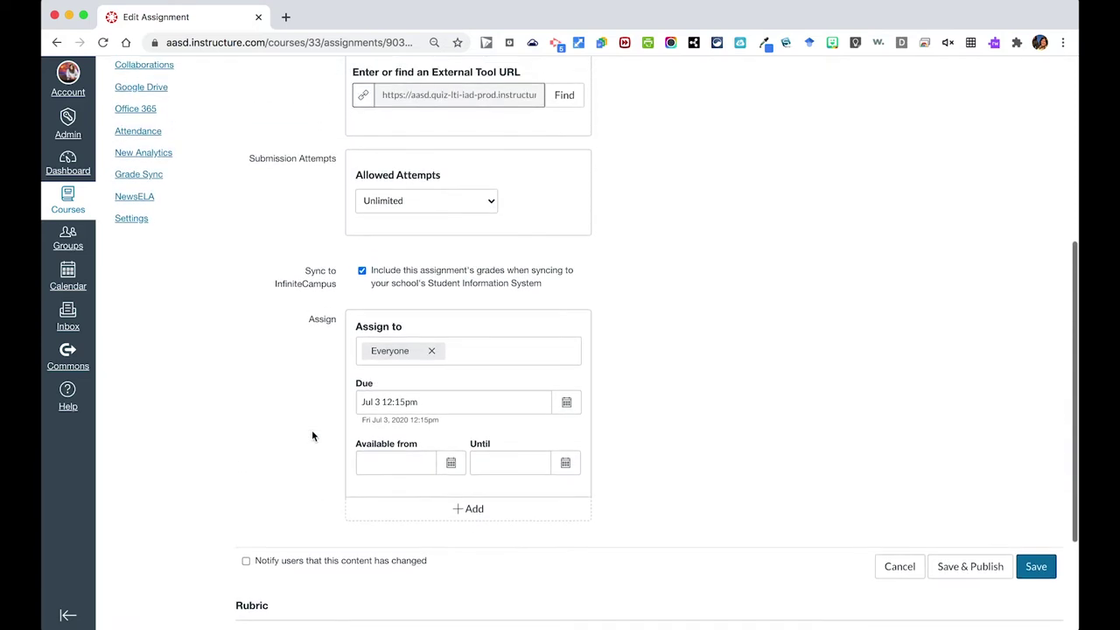
click(1036, 567)
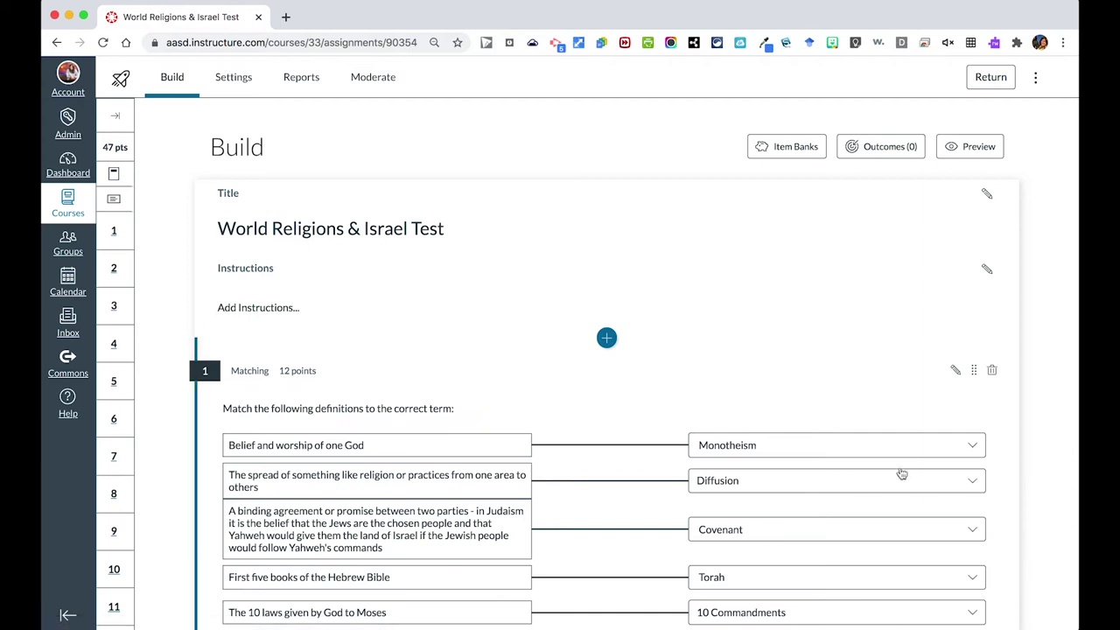
Step: Check the insertable question types, then open and discard an empty Instructions edit
scroll(873, 353, down, 3)
scroll(874, 354, down, 1)
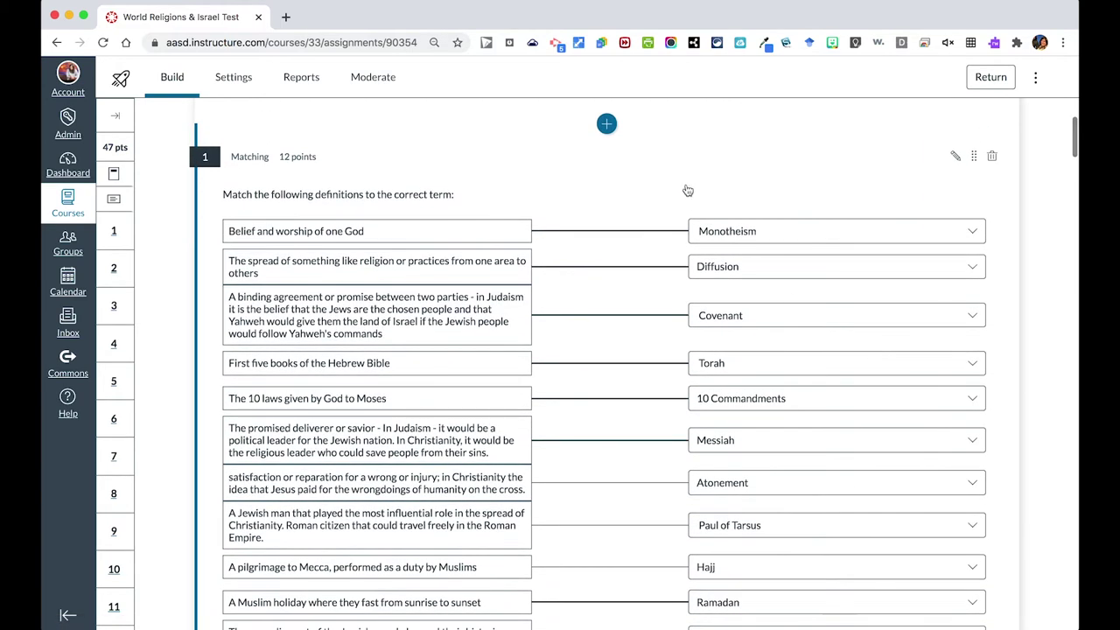
scroll(601, 211, up, 4)
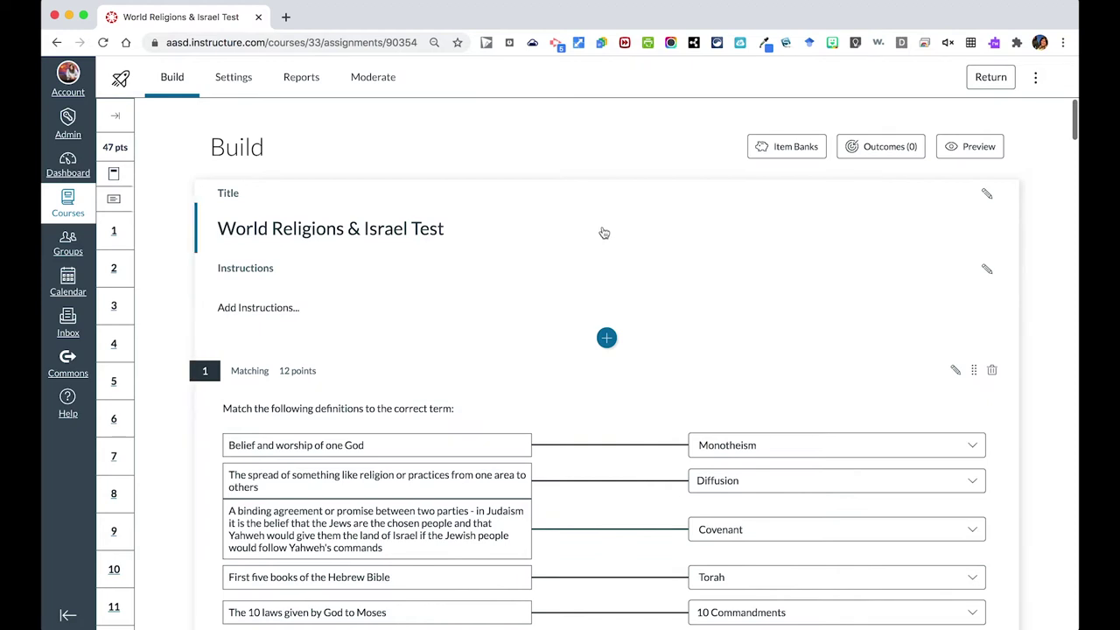
click(607, 339)
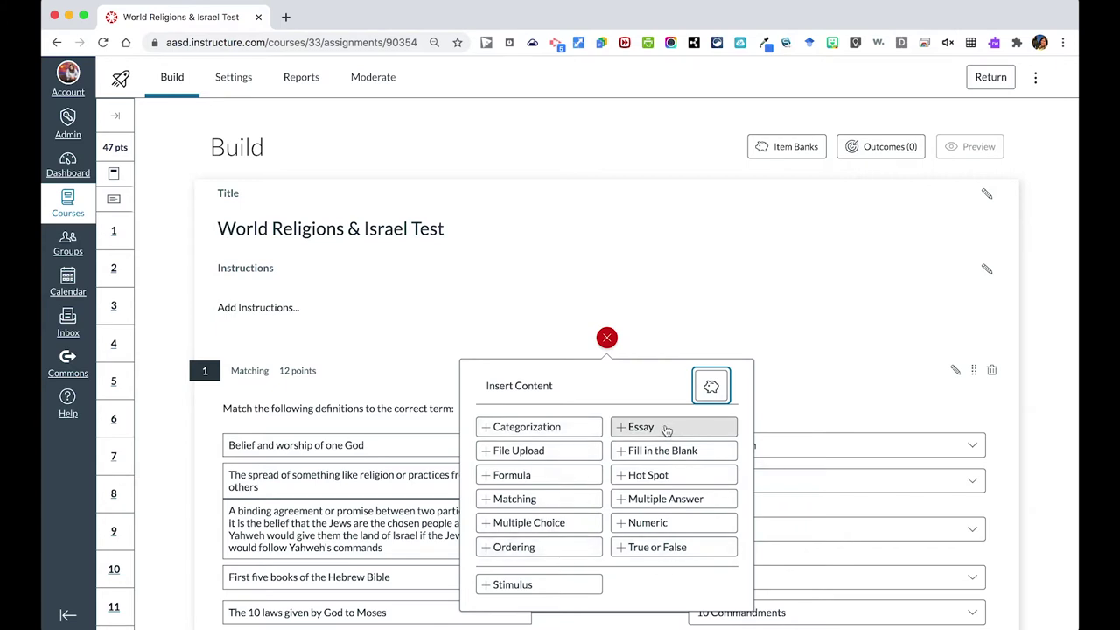
click(698, 312)
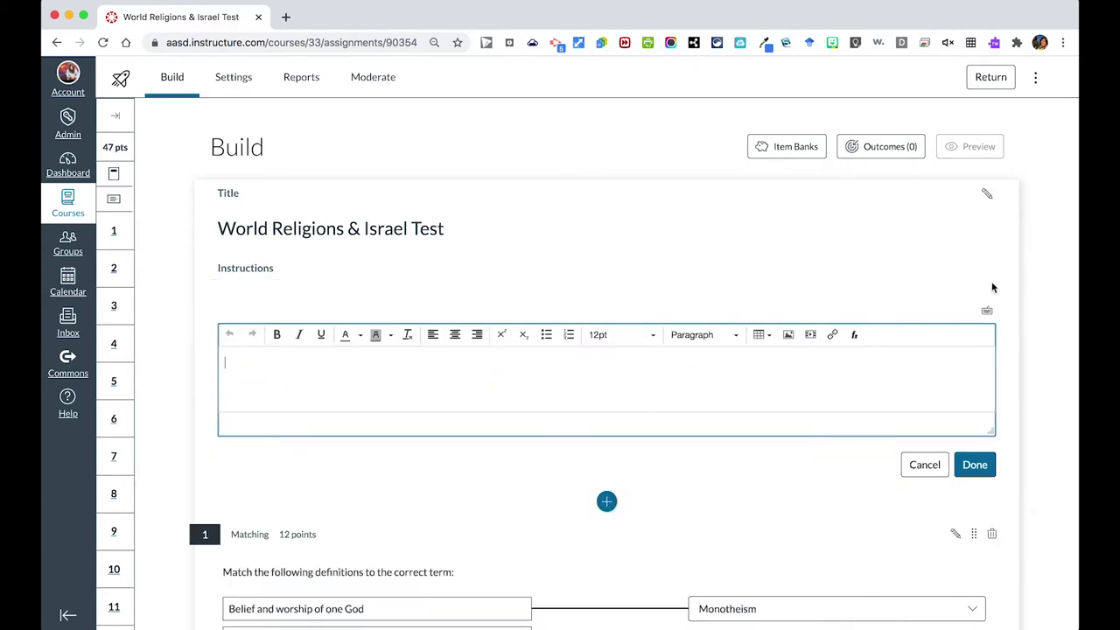
click(924, 464)
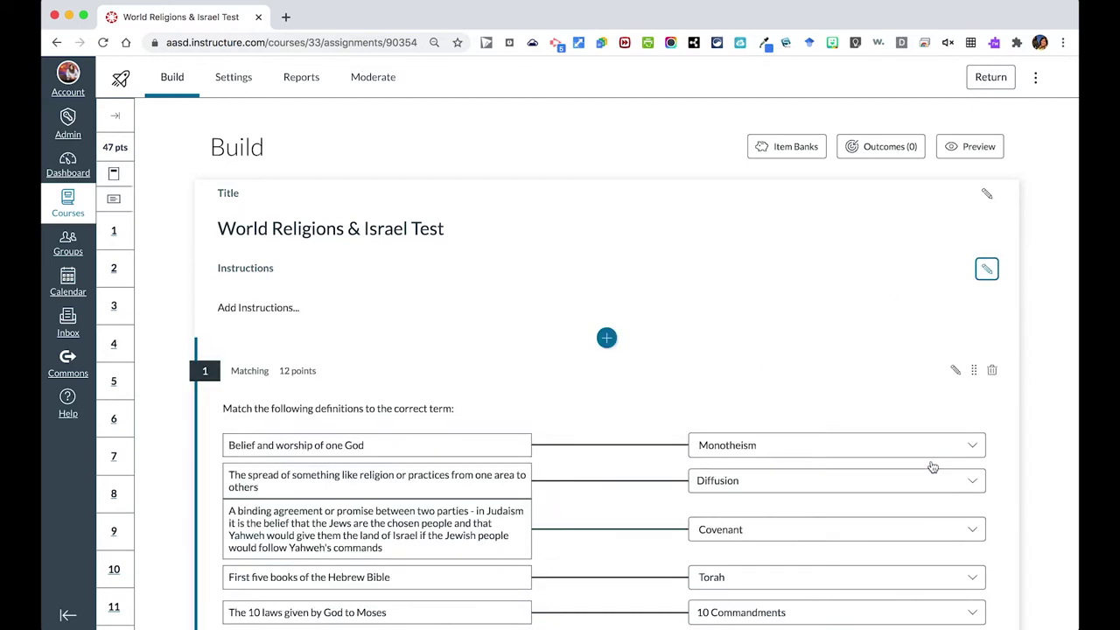
Step: Scroll through the multiple-choice and Hot Spot questions down to question 16's map
scroll(1054, 333, down, 7)
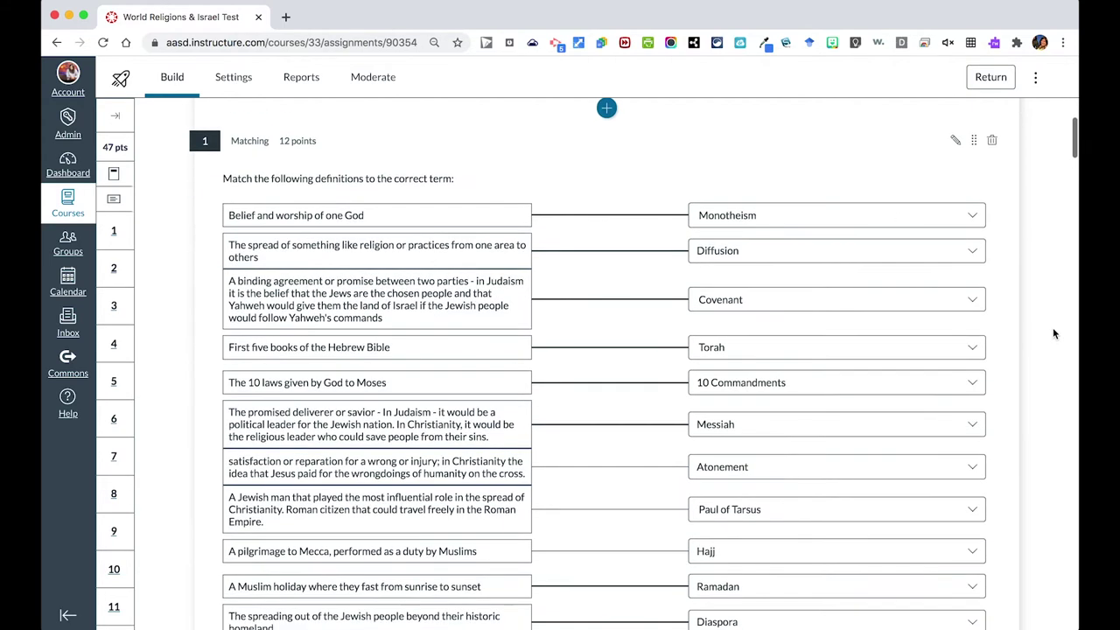
scroll(814, 424, down, 4)
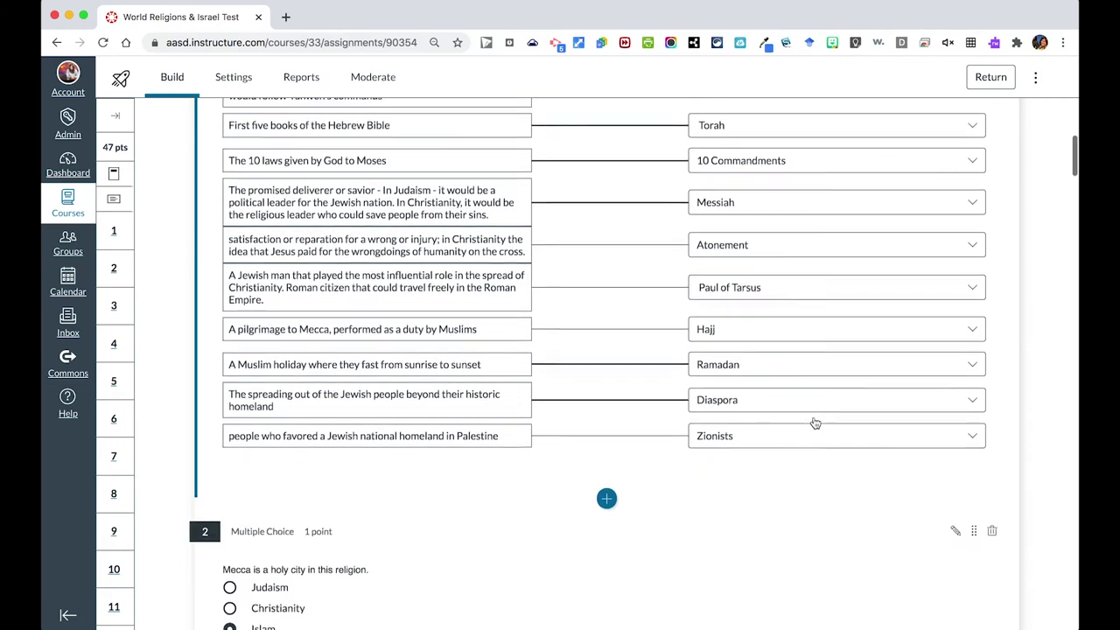
scroll(815, 423, up, 2)
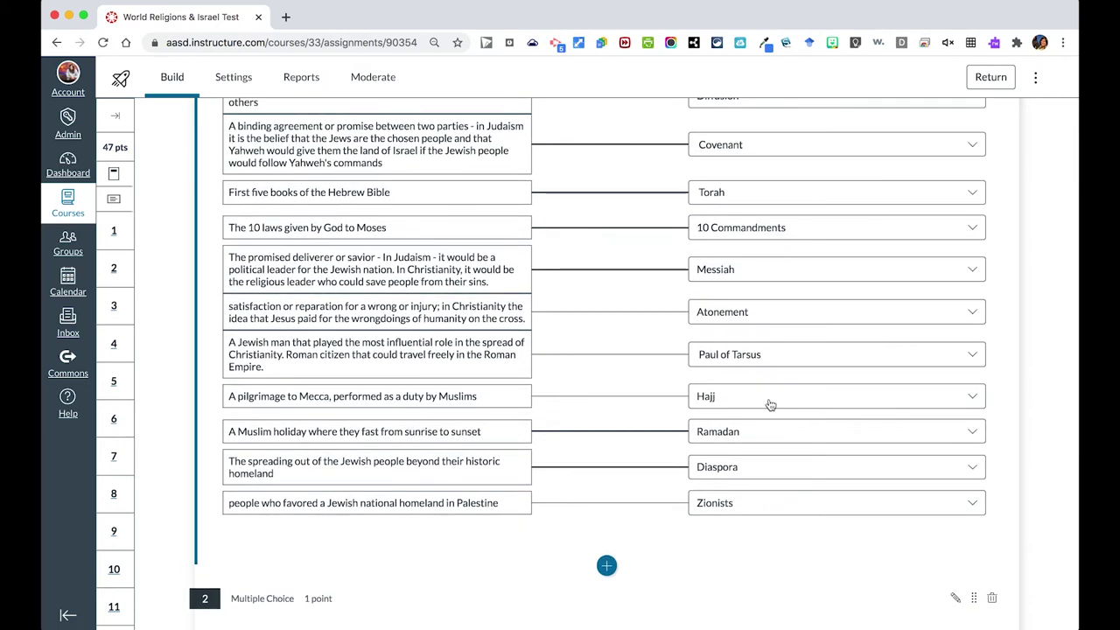
scroll(770, 402, down, 5)
scroll(770, 405, down, 7)
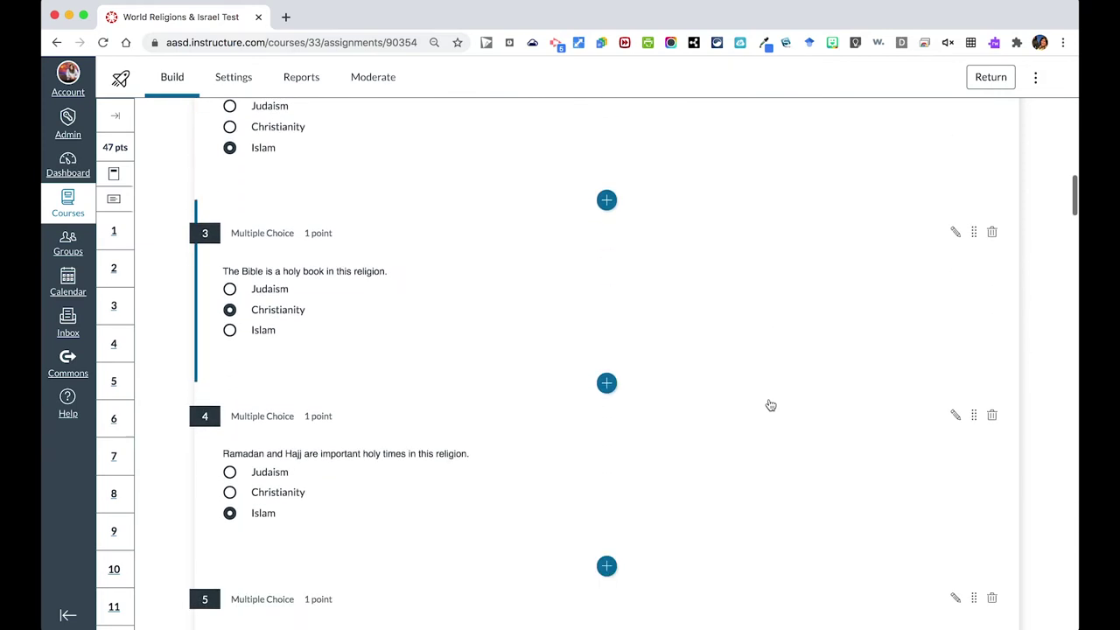
scroll(770, 405, down, 7)
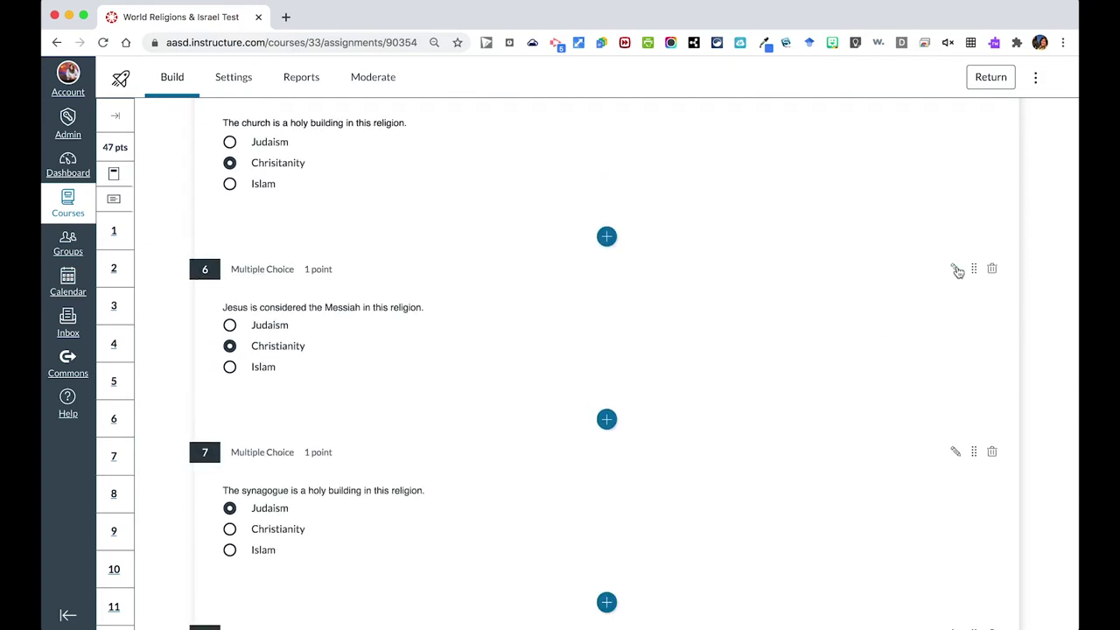
scroll(816, 278, down, 14)
scroll(816, 278, down, 17)
scroll(815, 278, down, 5)
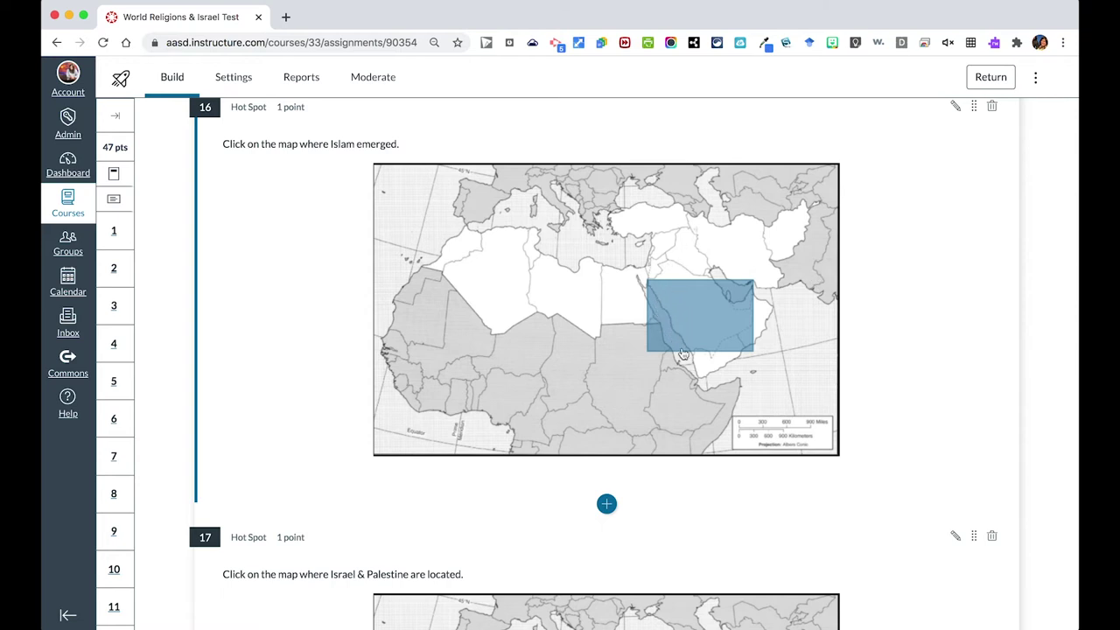
Step: Redraw question 17's hot spot as an oval over Israel & Palestine worth 1 point and save it
scroll(684, 354, down, 5)
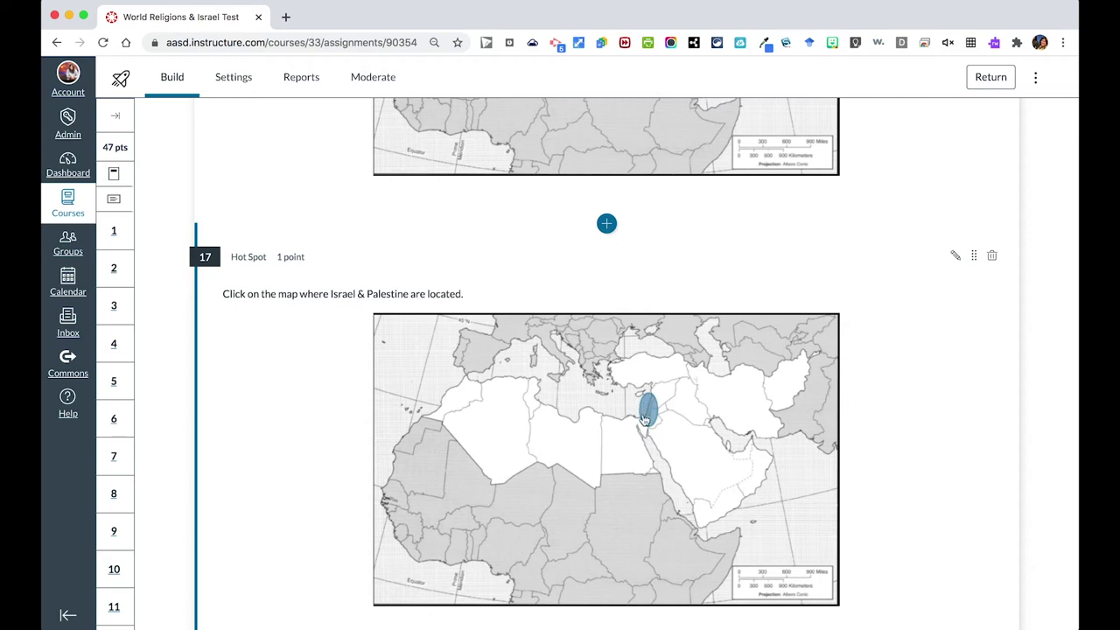
scroll(874, 385, down, 1)
scroll(874, 385, down, 1)
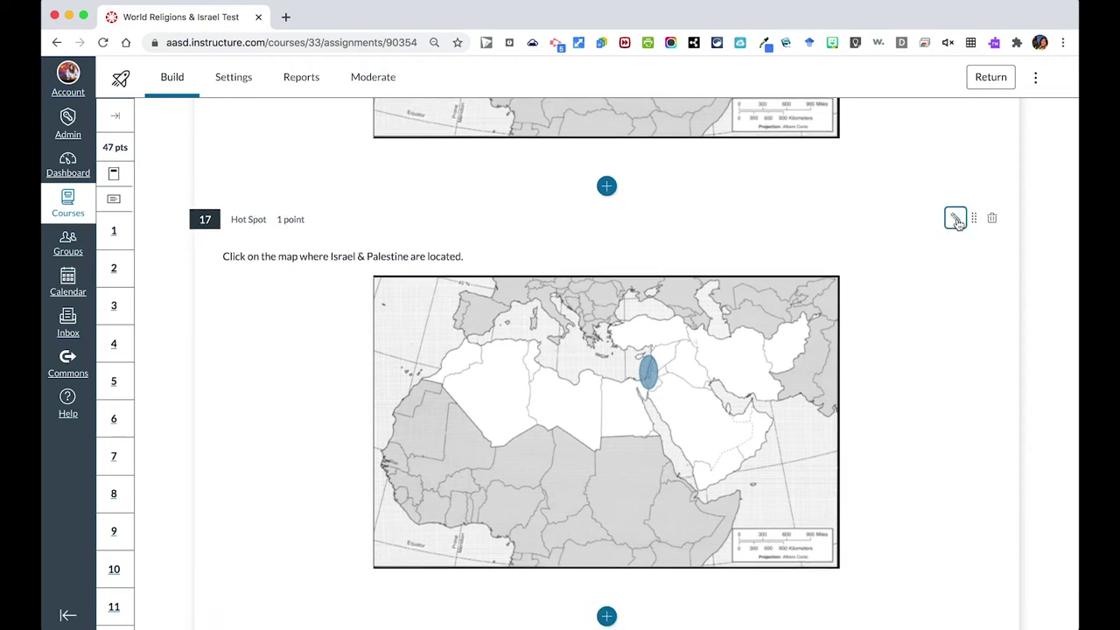
click(955, 219)
scroll(638, 317, down, 2)
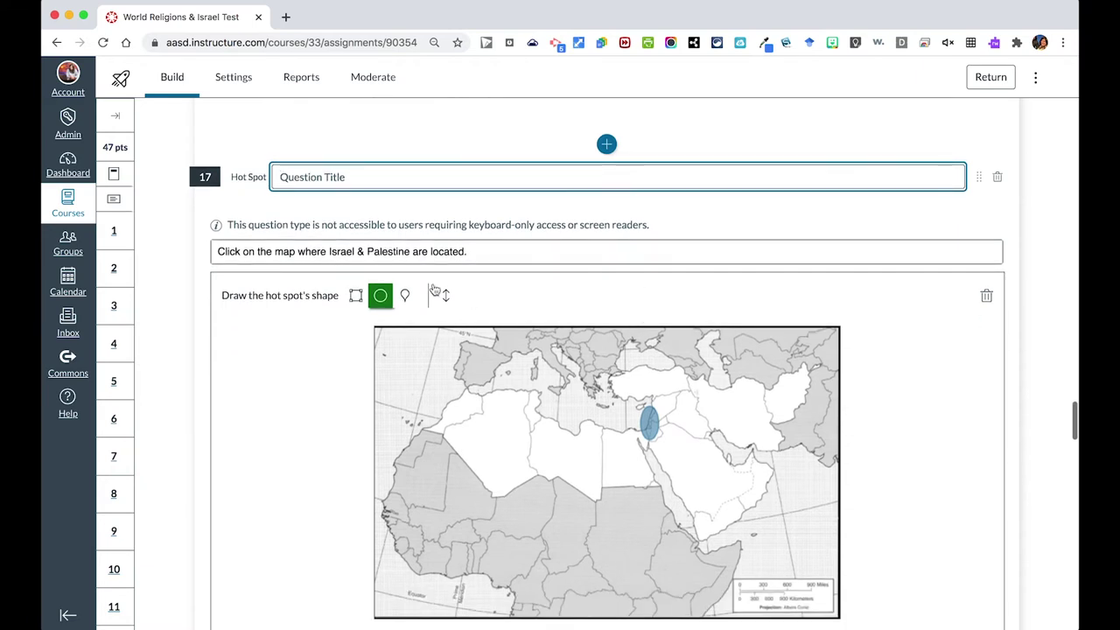
click(357, 296)
click(385, 295)
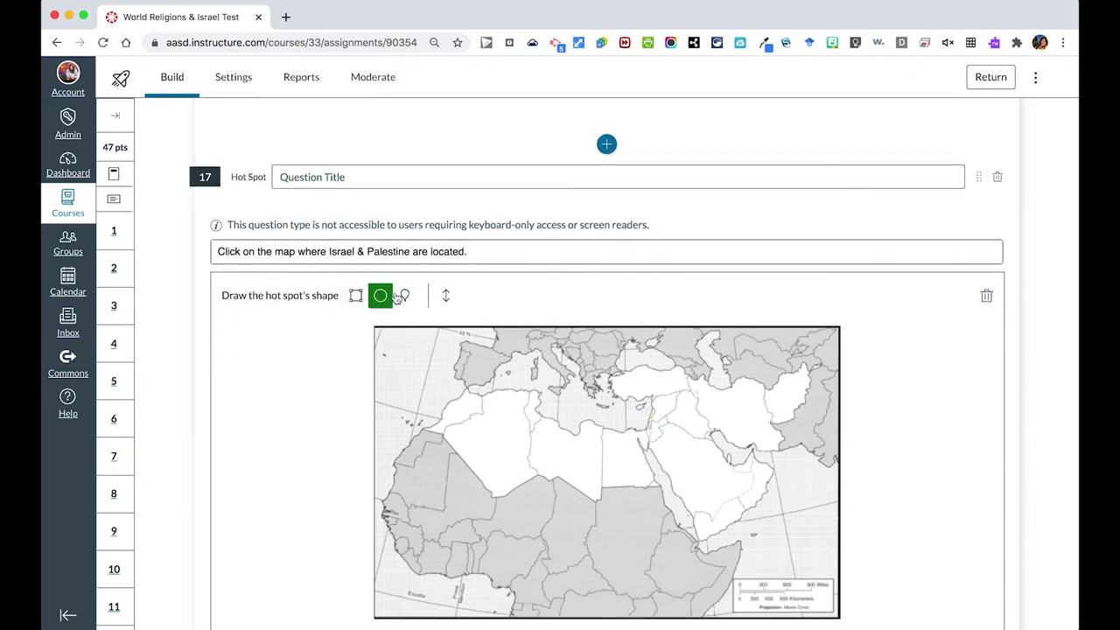
drag(643, 395, 654, 440)
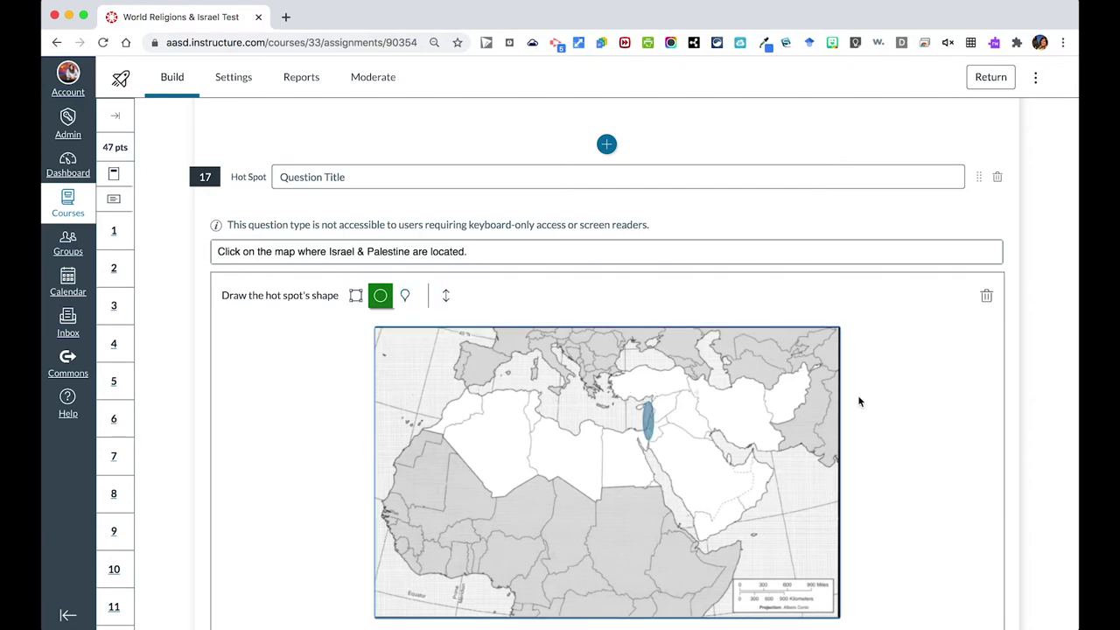
scroll(859, 401, down, 5)
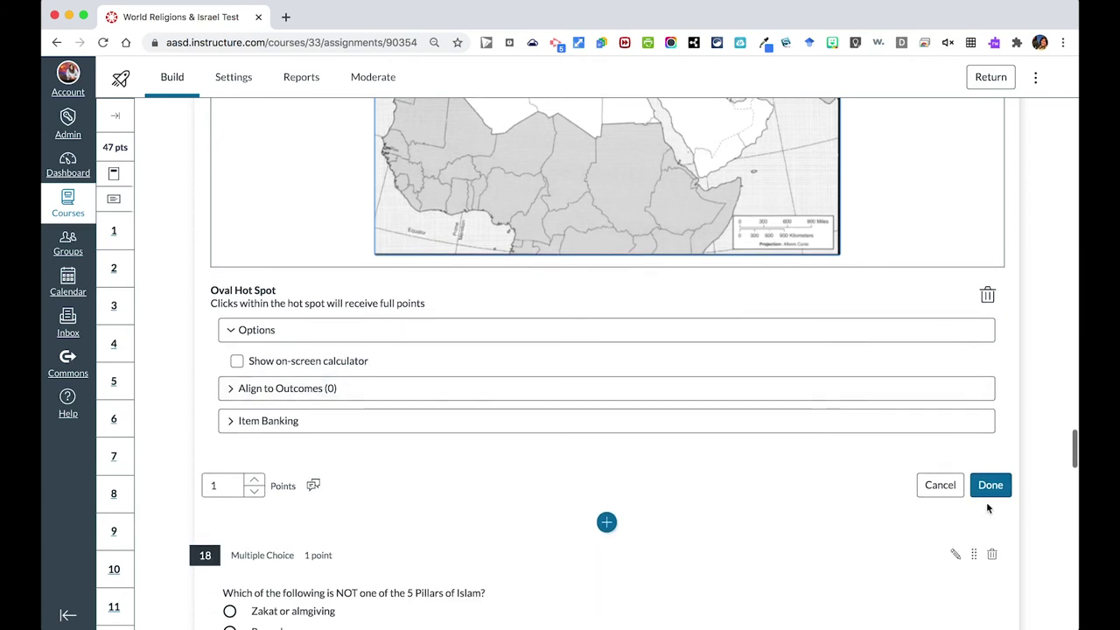
click(988, 493)
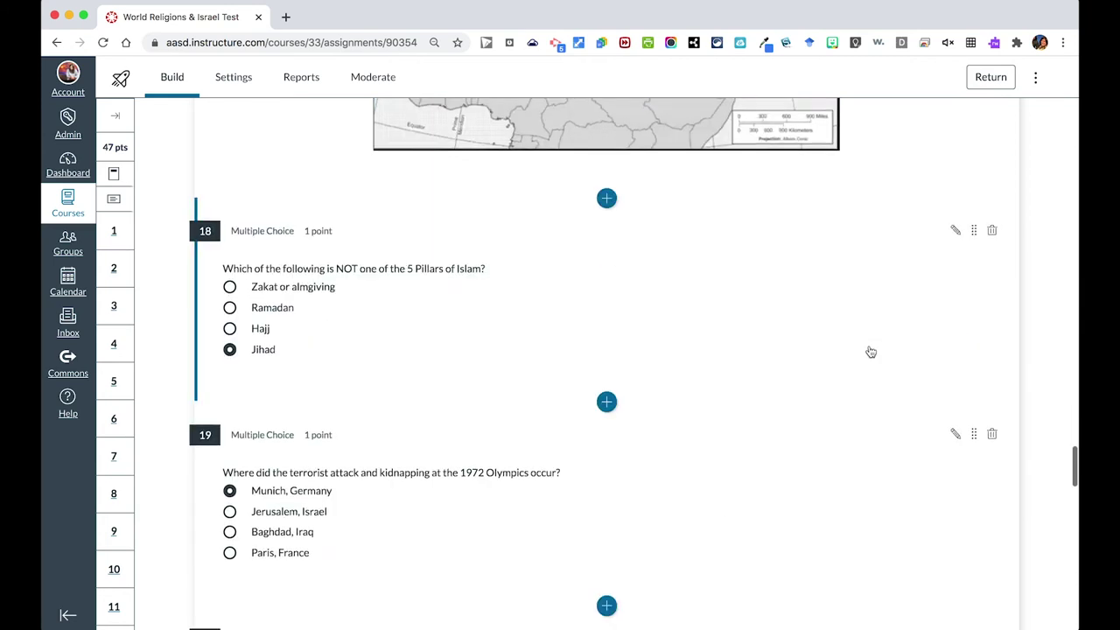
scroll(870, 352, down, 5)
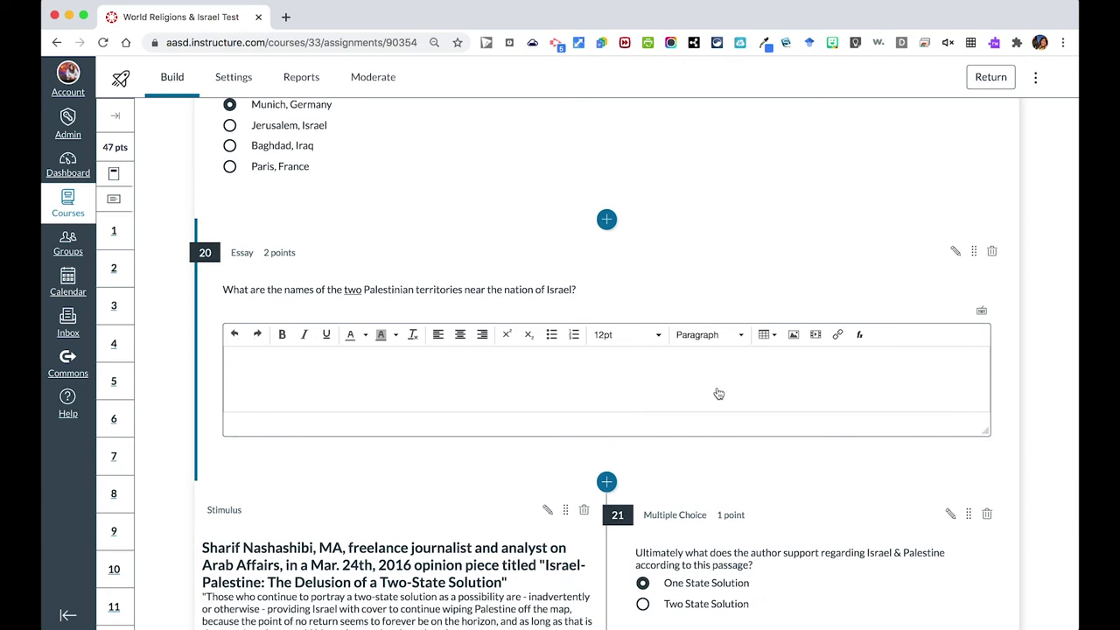
Step: Scroll through the remaining questions 18–27 in the Build tab
scroll(719, 394, down, 4)
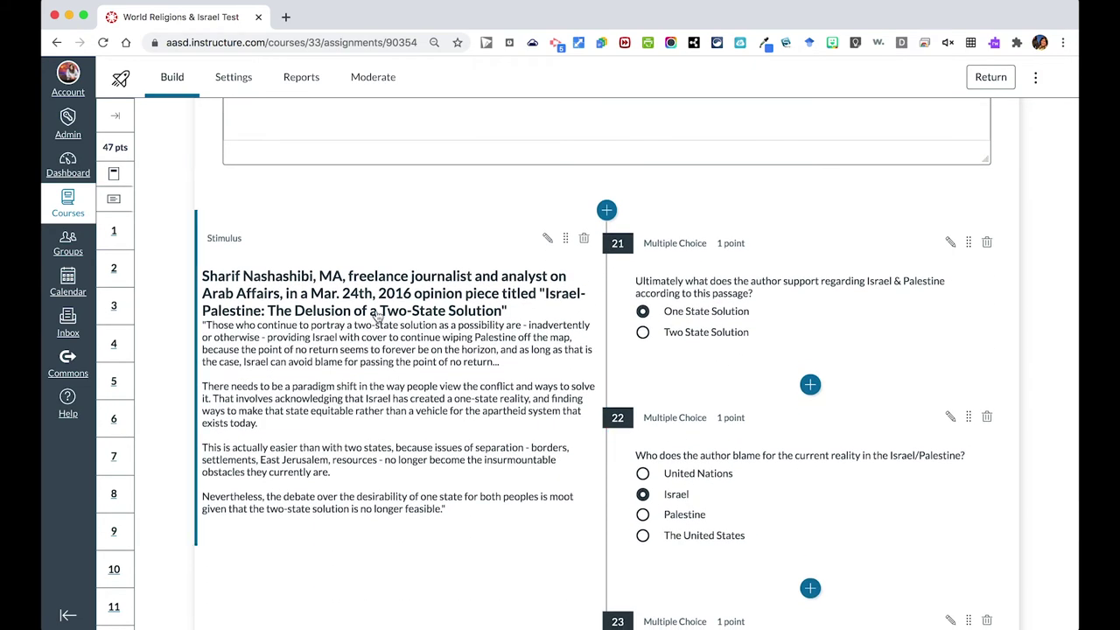
scroll(484, 566, down, 7)
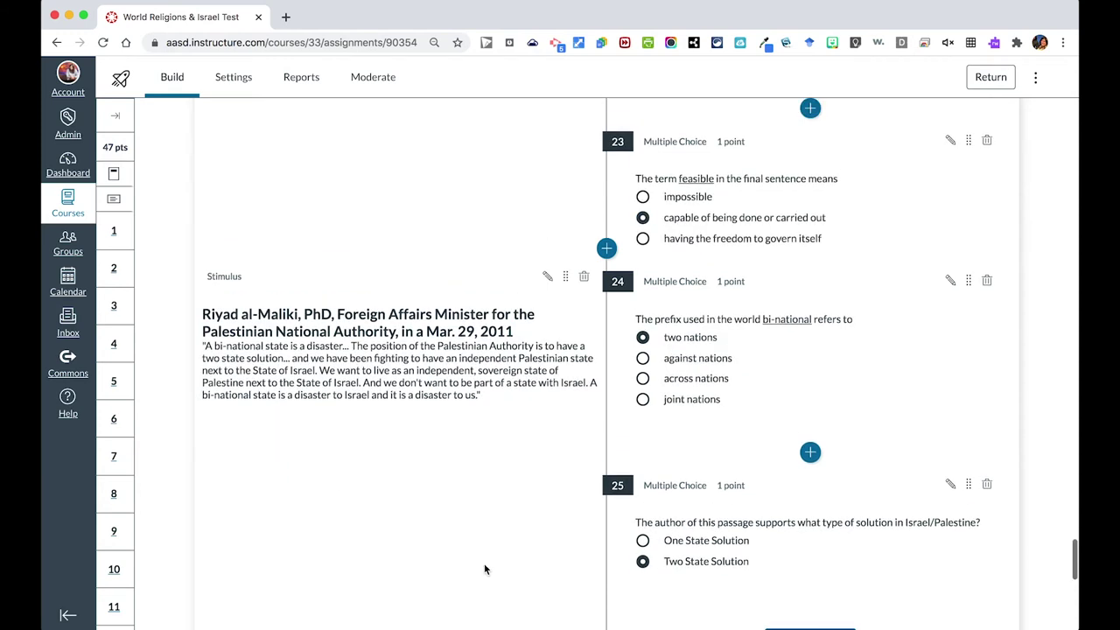
scroll(485, 565, up, 8)
scroll(486, 570, up, 5)
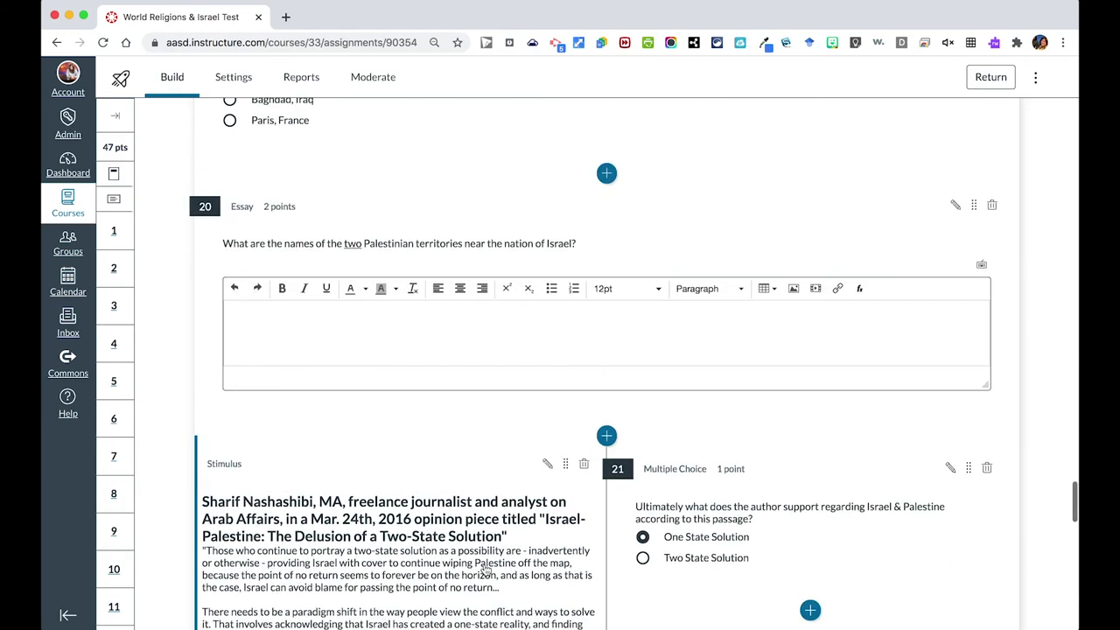
scroll(486, 570, up, 2)
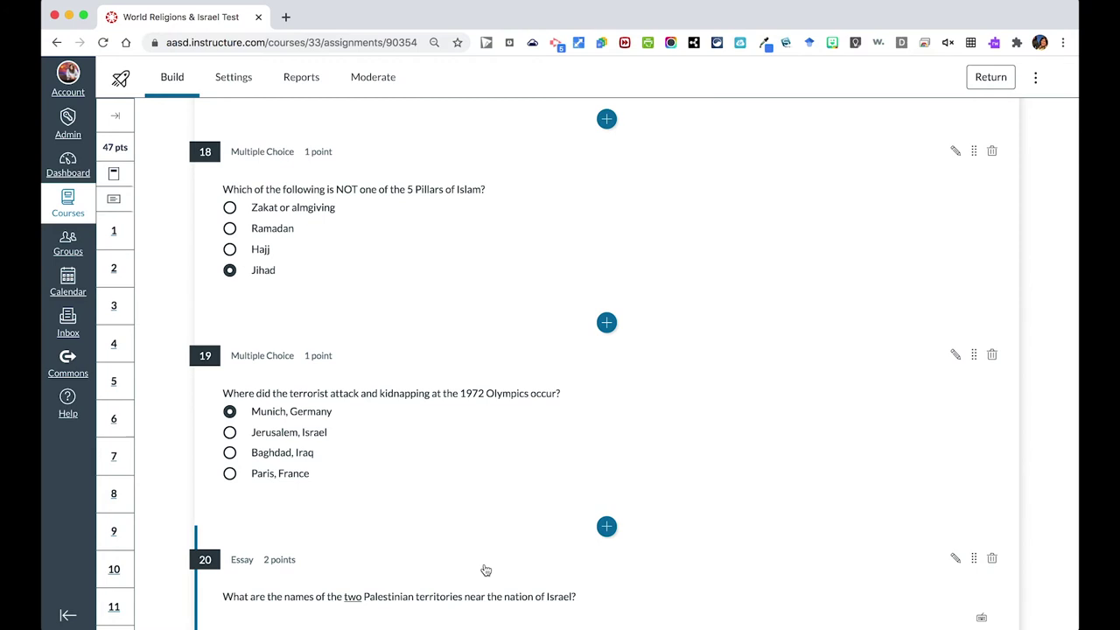
scroll(486, 570, down, 20)
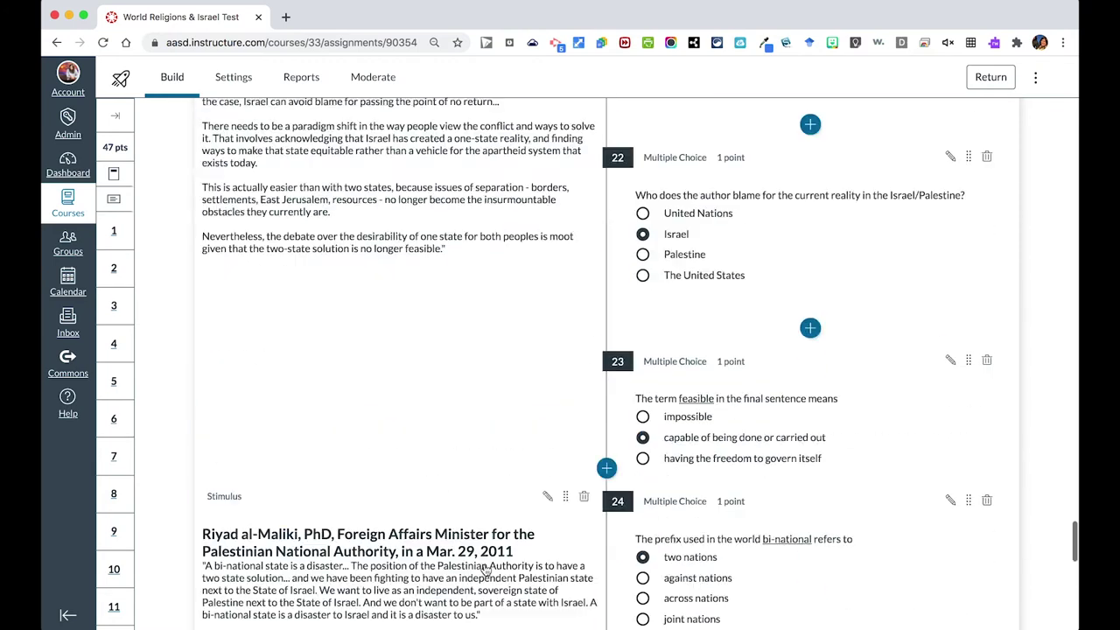
scroll(1047, 235, up, 2)
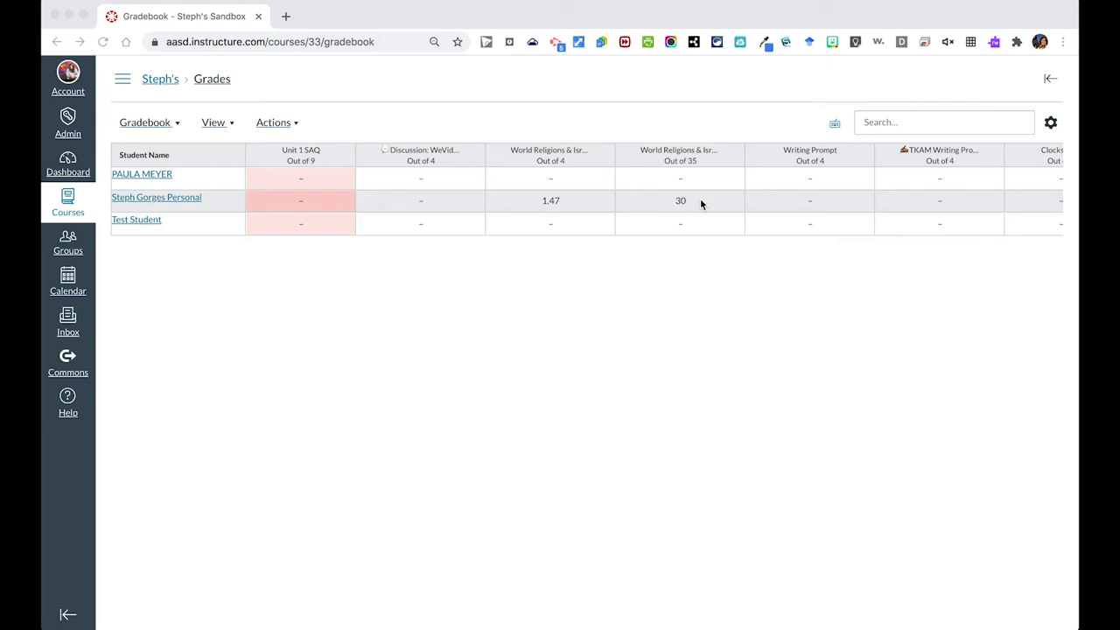
Step: Open the grade details for the student's 1.47 test score and view the submission in SpeedGrader
click(551, 201)
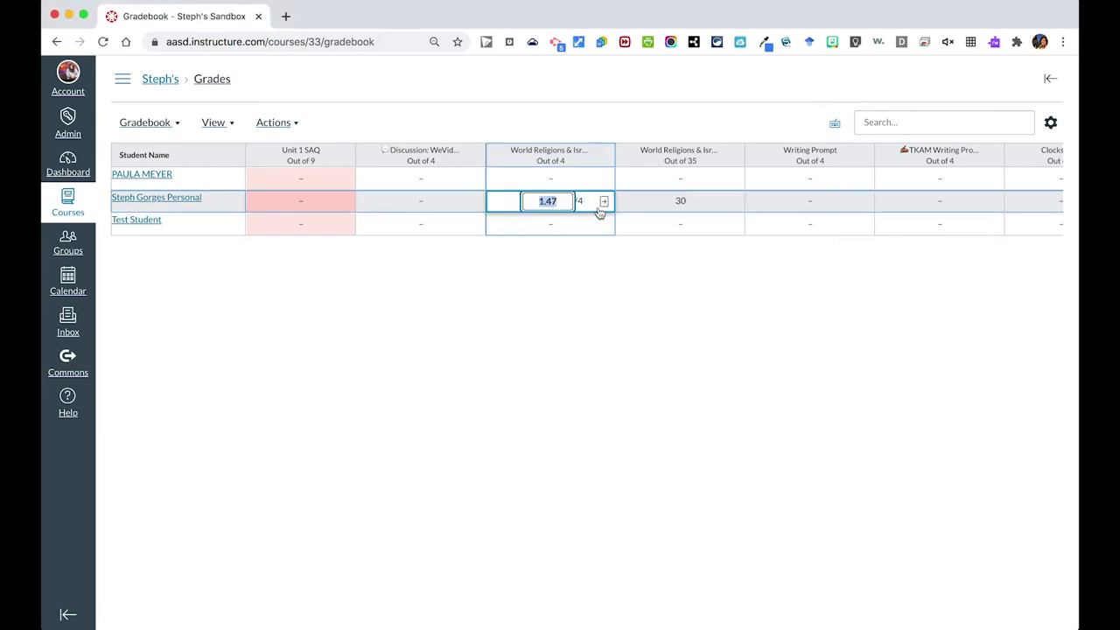
click(603, 202)
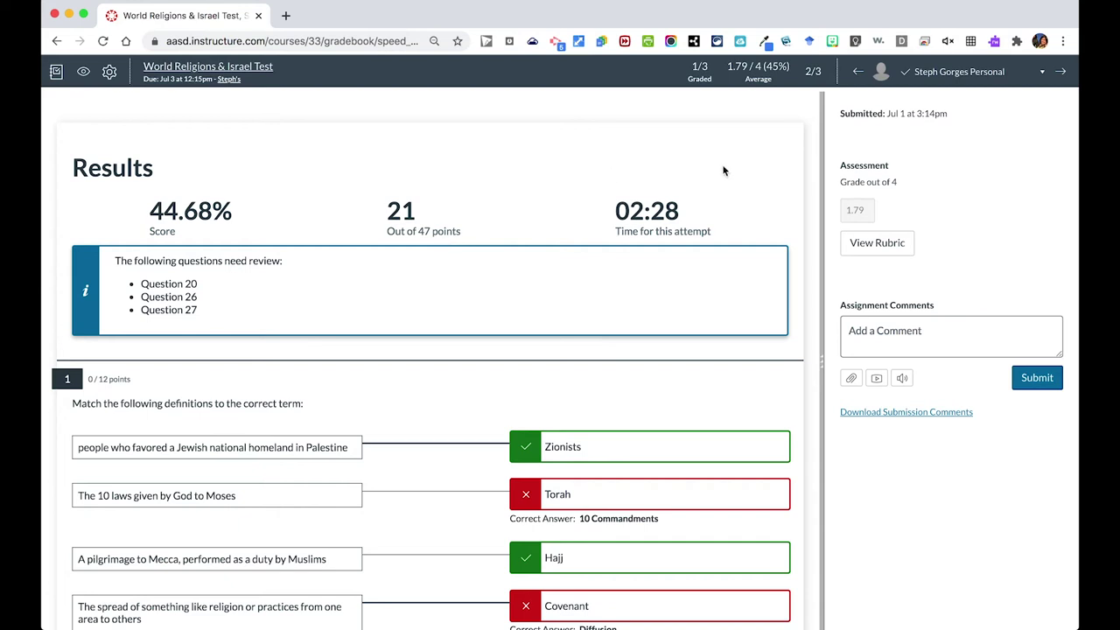
scroll(634, 197, down, 3)
scroll(635, 197, down, 1)
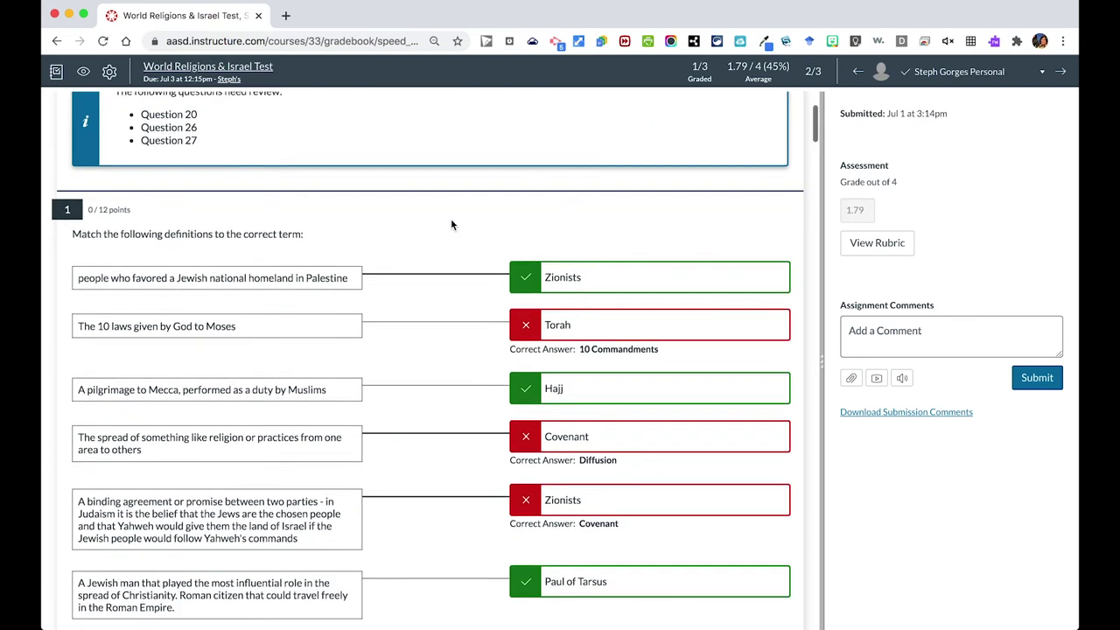
scroll(451, 224, down, 1)
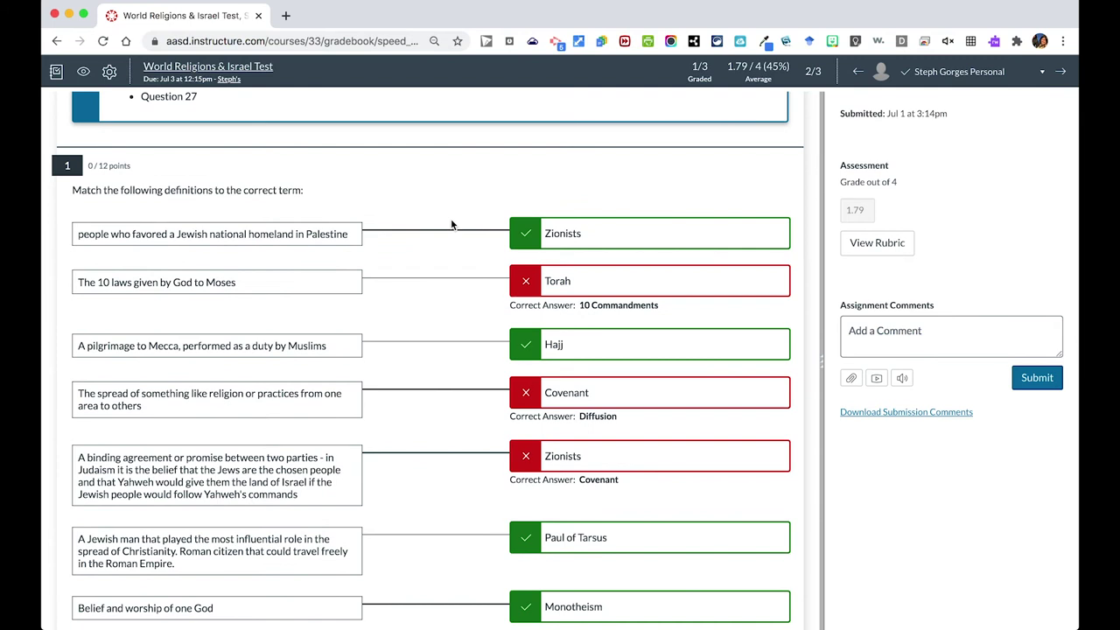
Step: Give matching question 1 partial credit of 6 out of its 12 points
scroll(452, 224, down, 1)
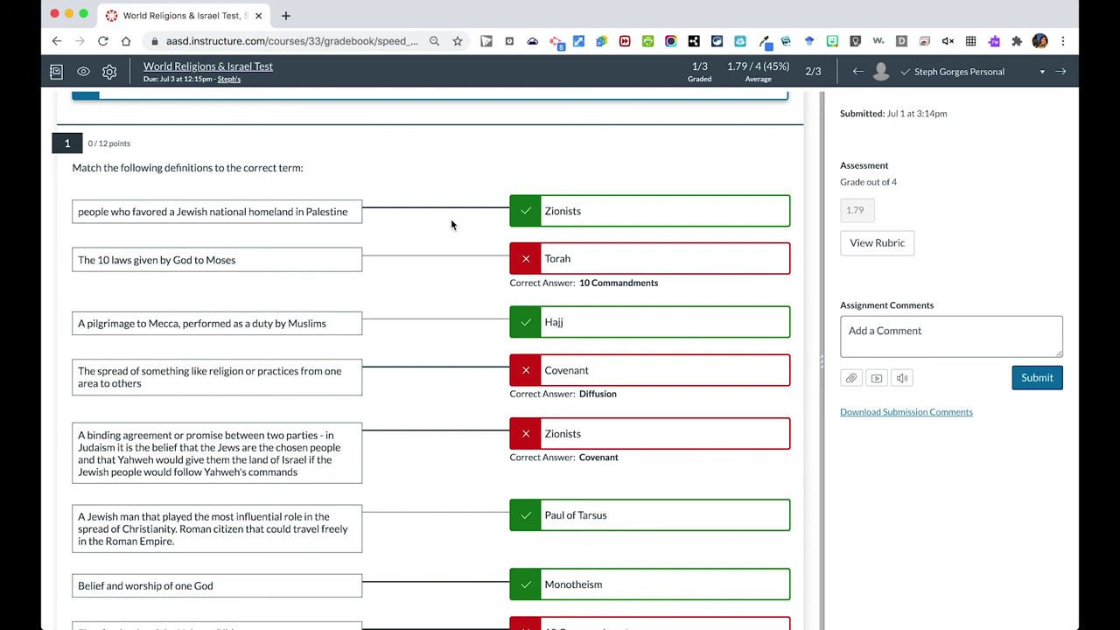
scroll(451, 218, down, 3)
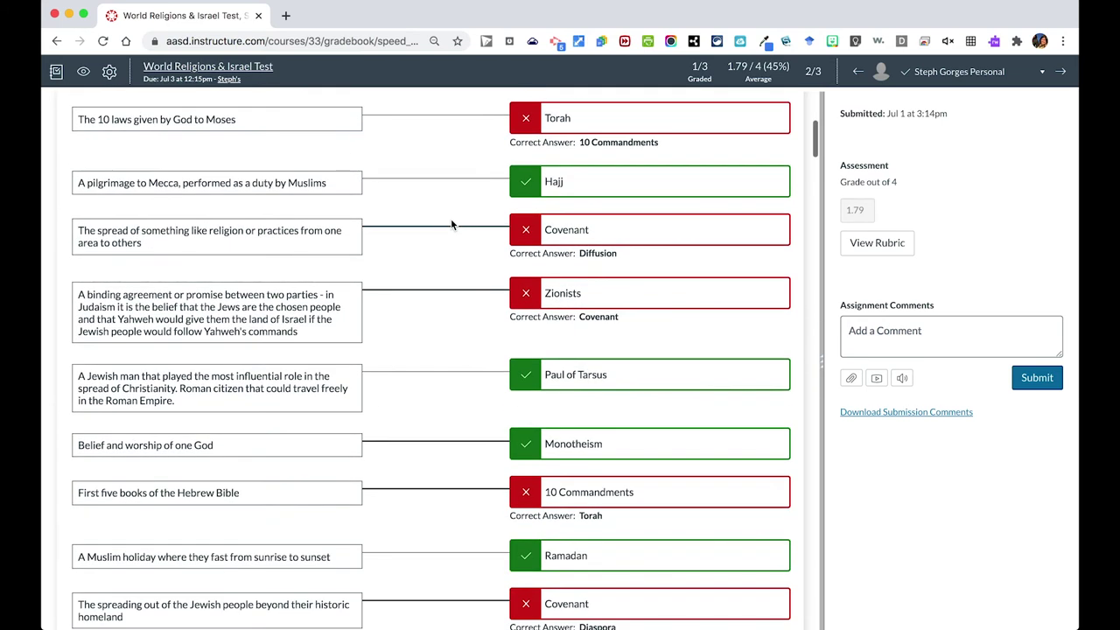
scroll(450, 219, up, 3)
scroll(451, 219, down, 5)
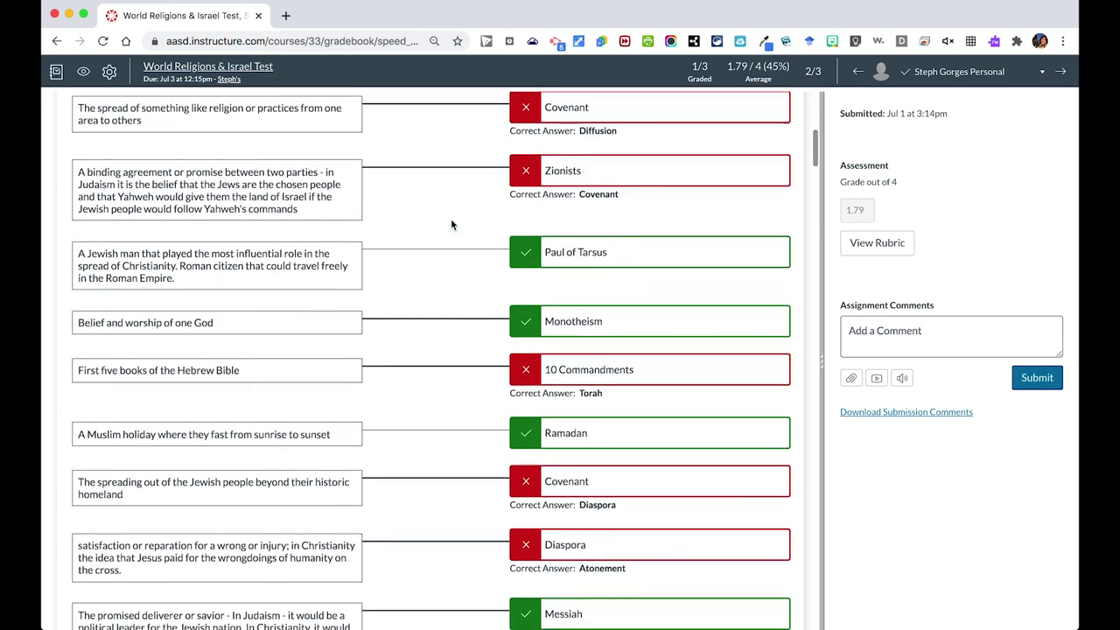
scroll(451, 225, down, 3)
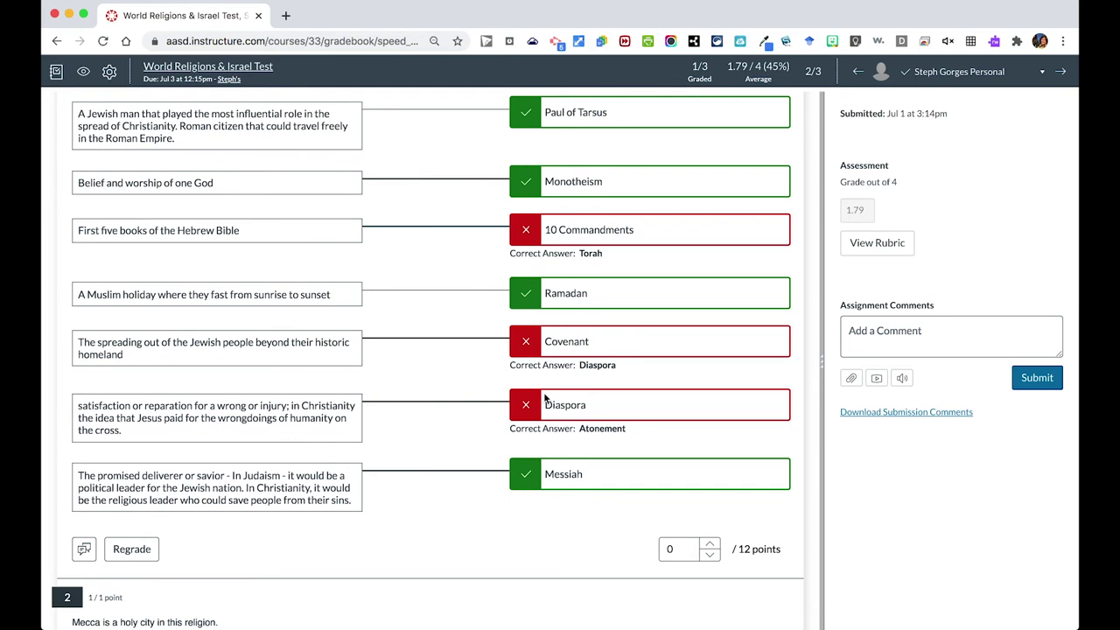
scroll(544, 396, up, 8)
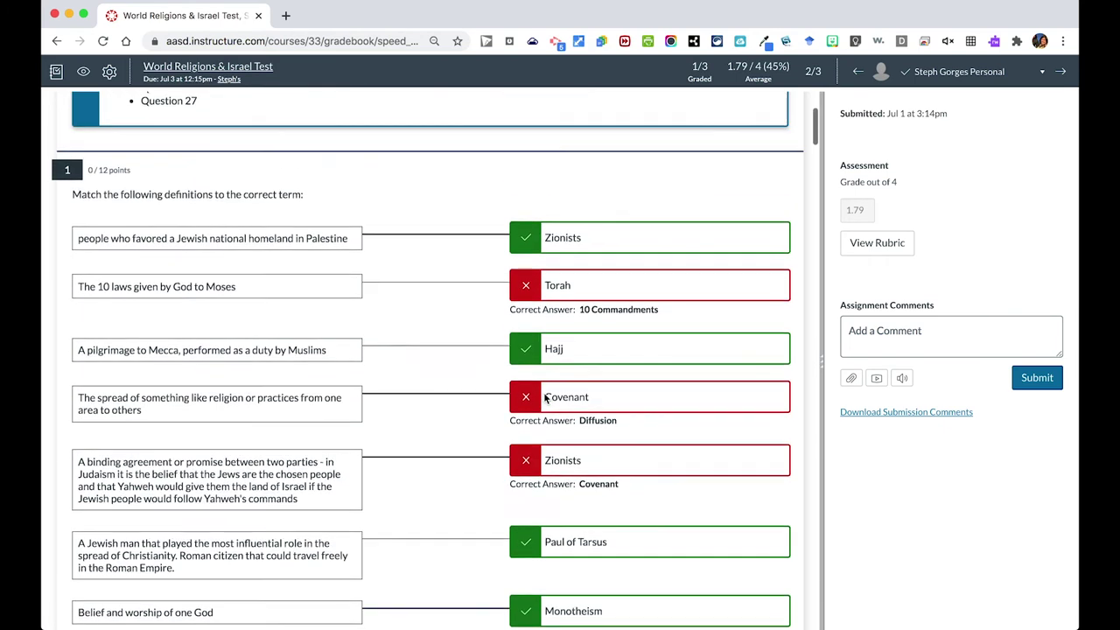
scroll(545, 394, down, 12)
scroll(649, 297, down, 3)
scroll(649, 297, up, 5)
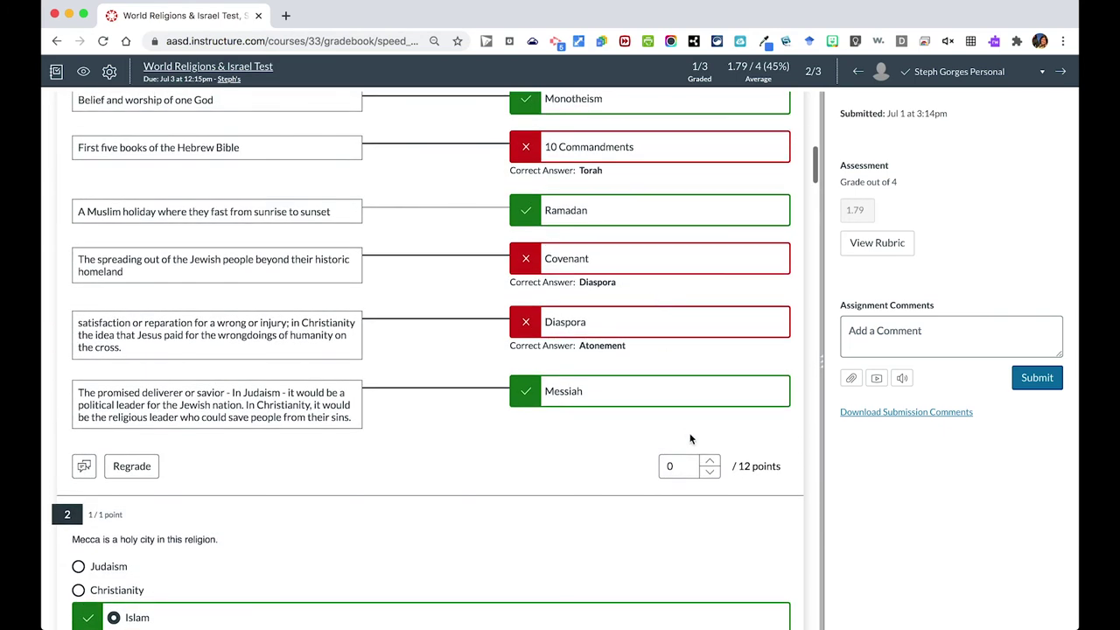
click(670, 467)
key(BackSpace)
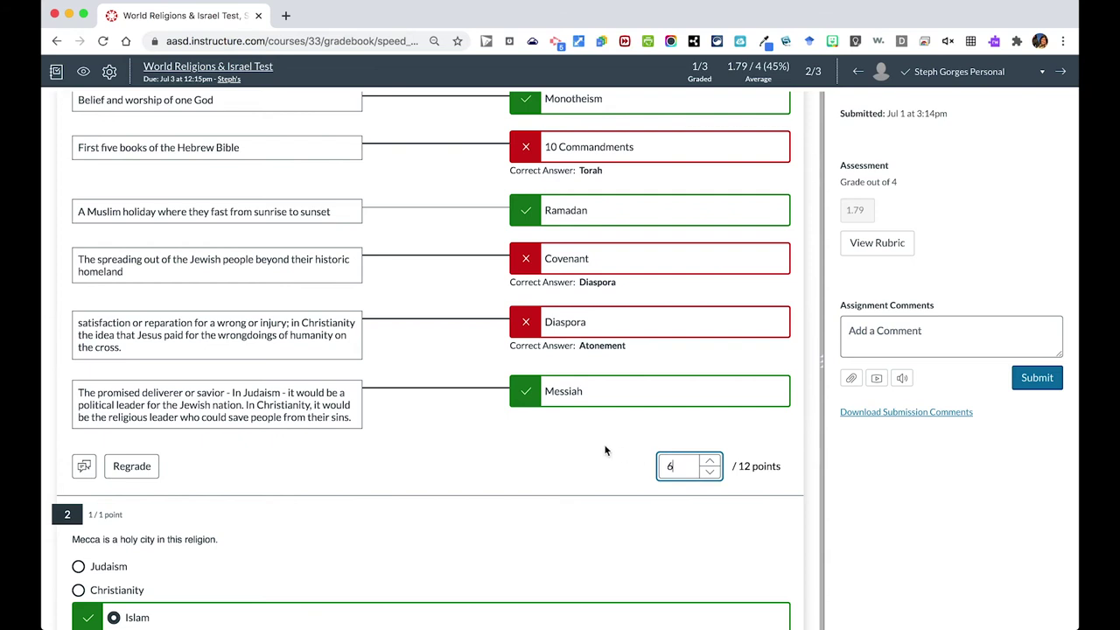
click(605, 451)
Step: Review the answers down to essay question 20 and award it its full 2 points
scroll(605, 450, down, 4)
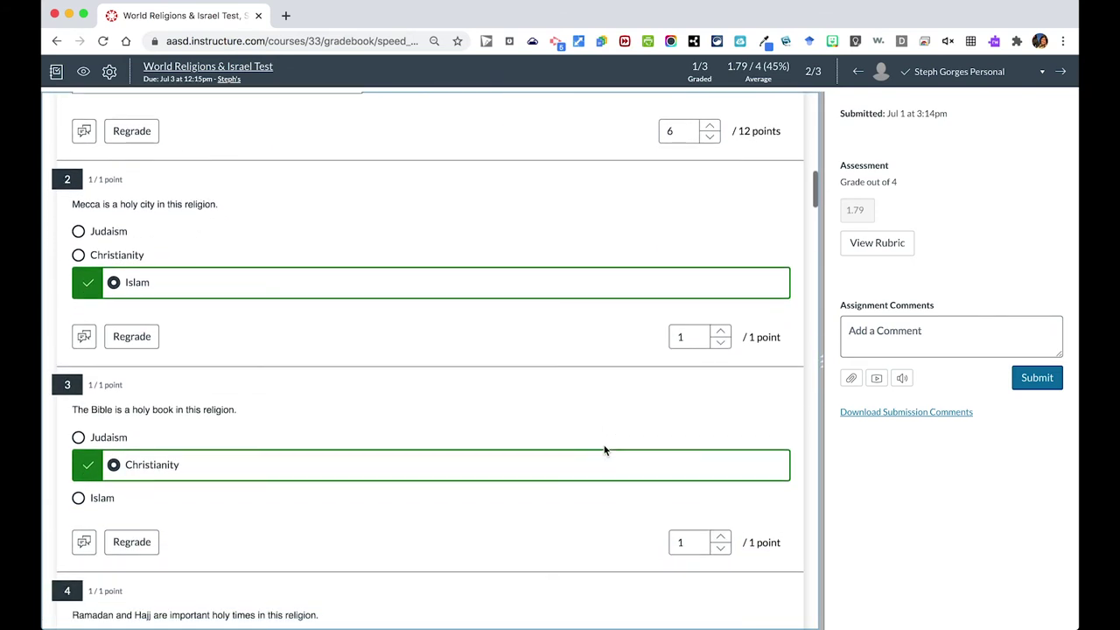
scroll(604, 451, down, 10)
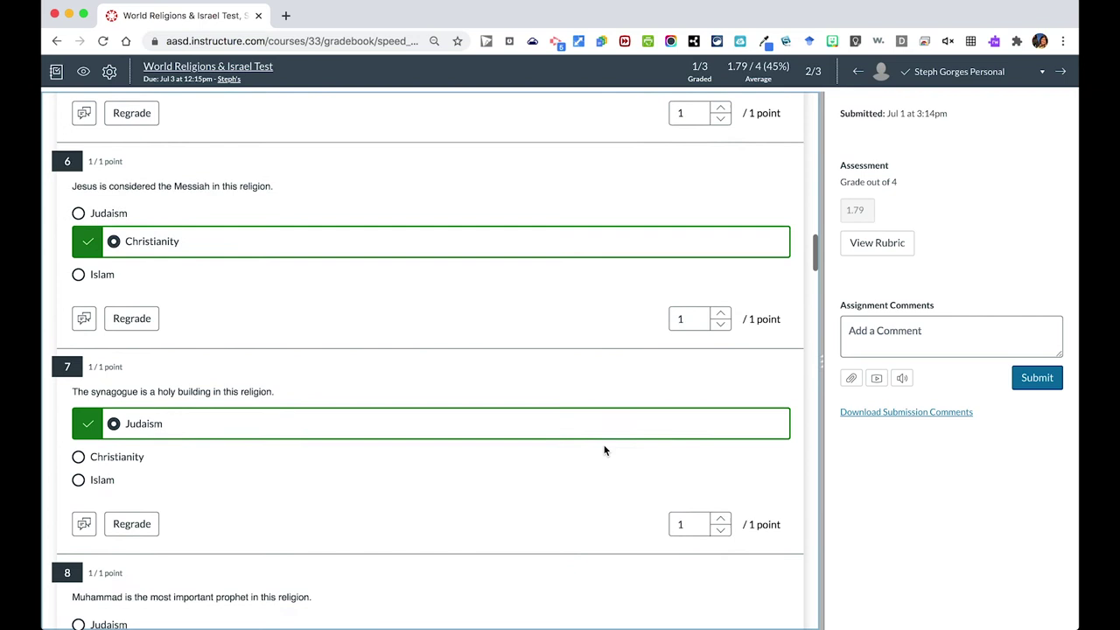
scroll(604, 451, down, 12)
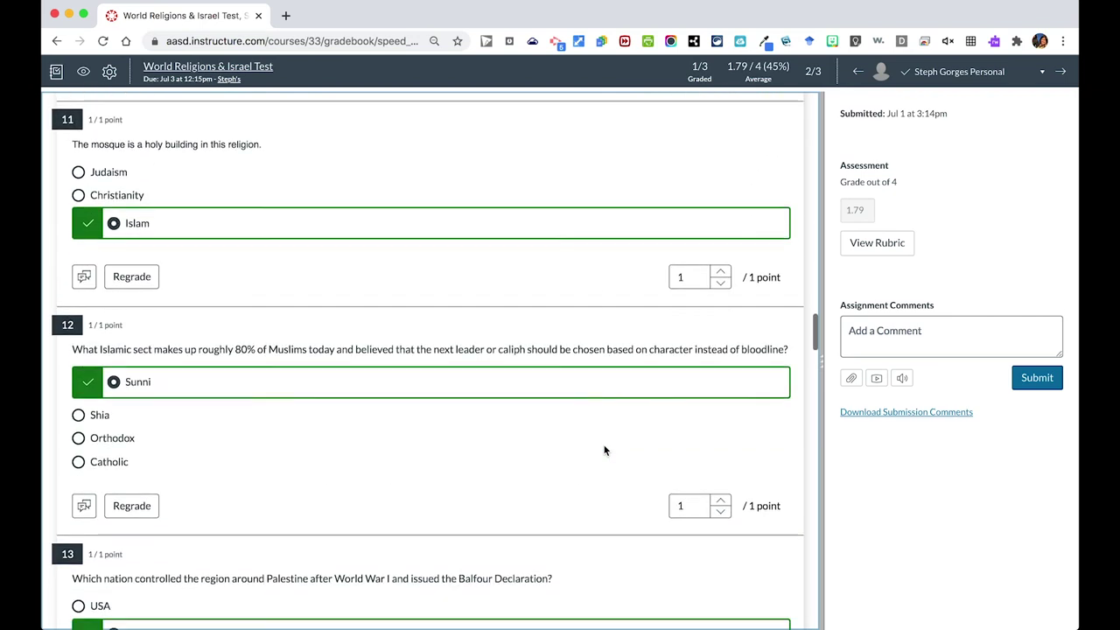
scroll(603, 450, down, 10)
scroll(604, 451, down, 3)
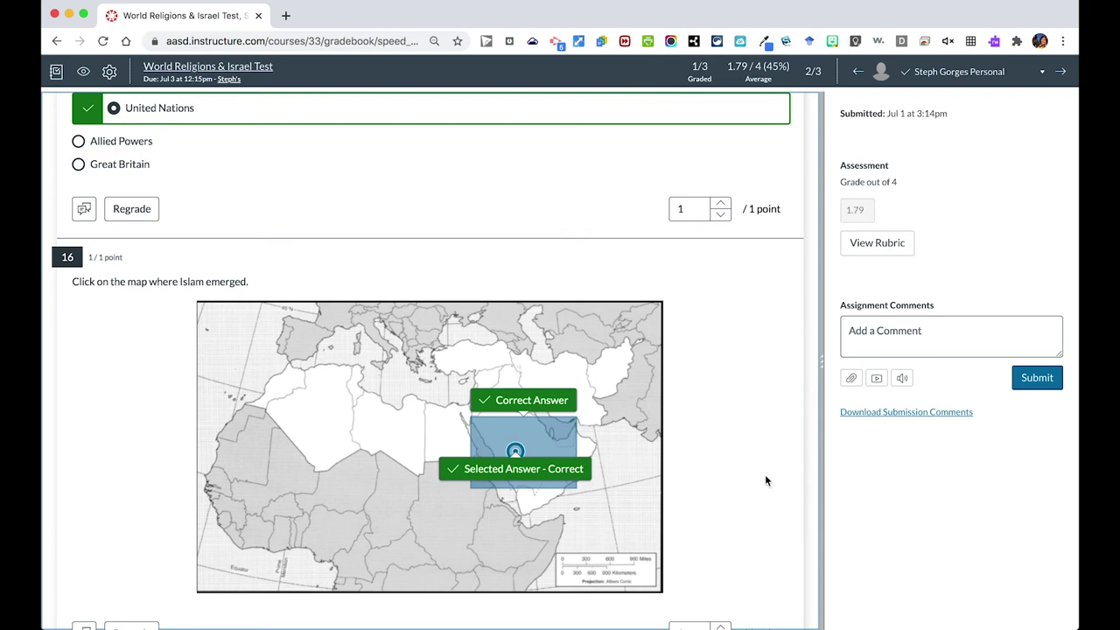
scroll(765, 477, down, 2)
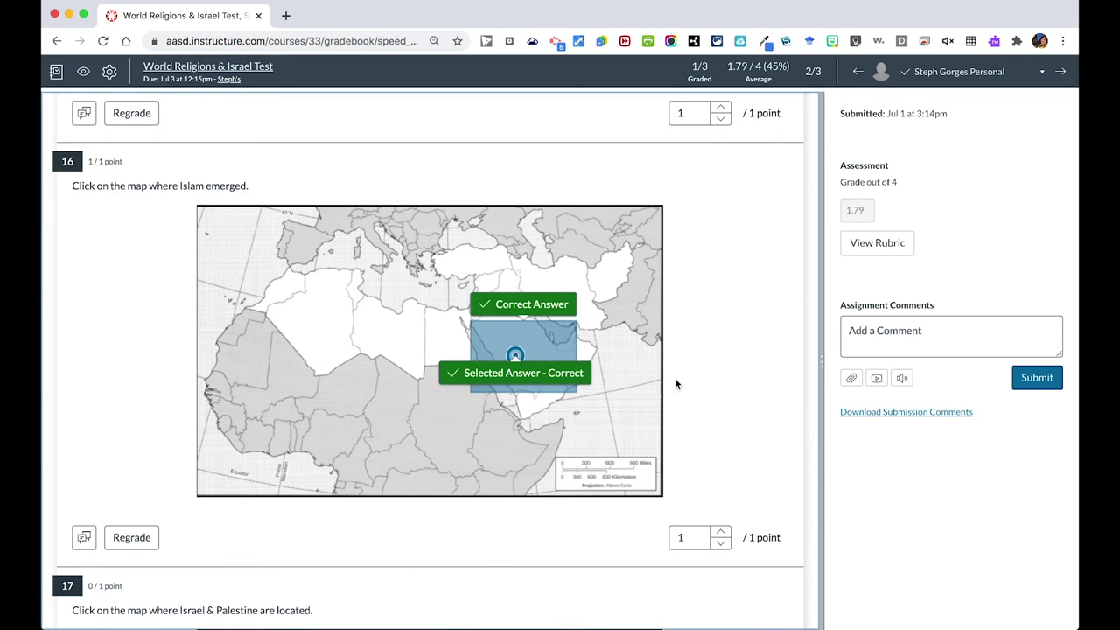
scroll(684, 351, down, 8)
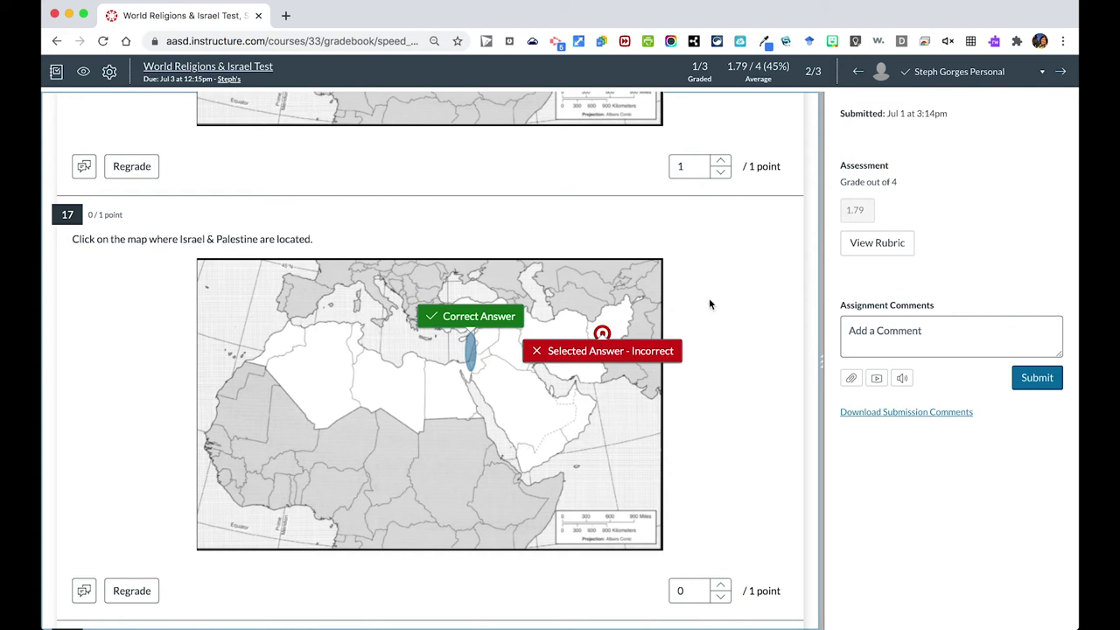
scroll(736, 298, down, 12)
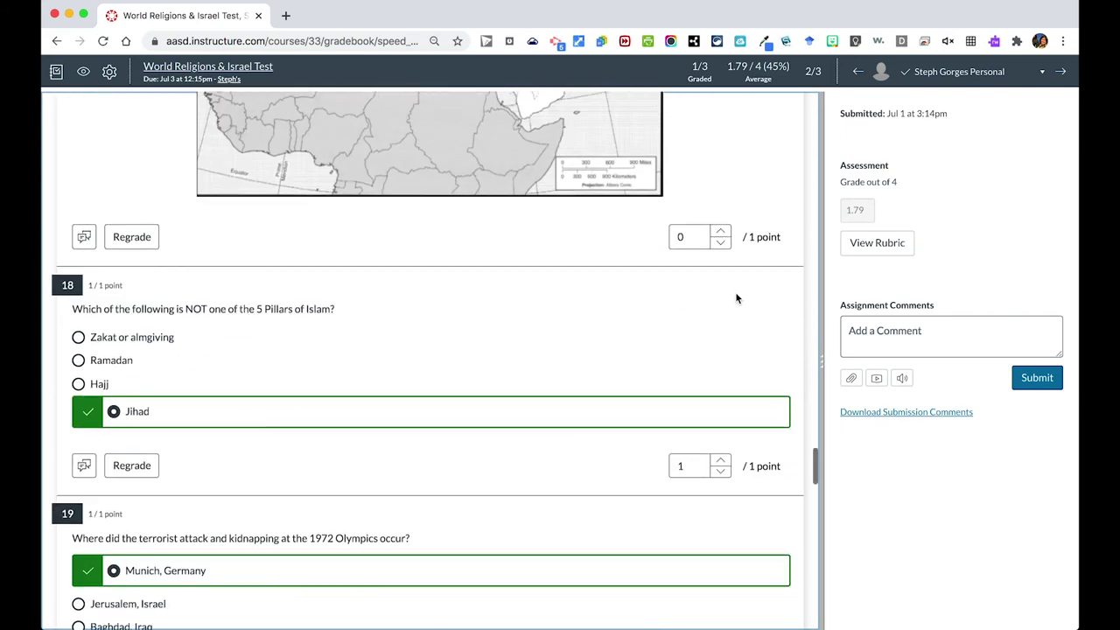
scroll(736, 298, down, 5)
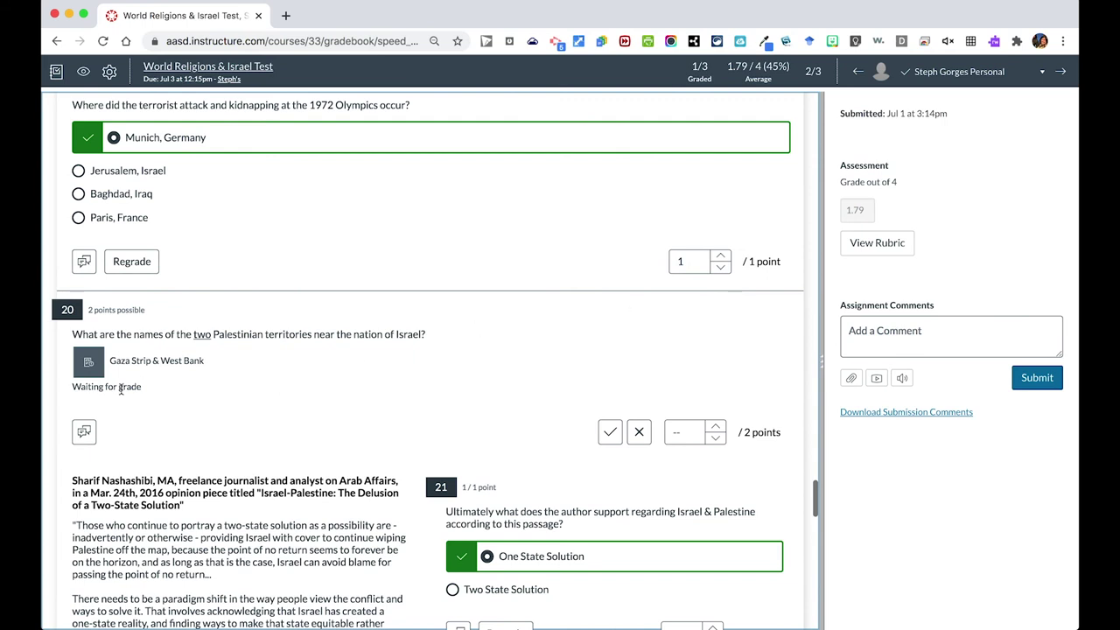
click(715, 428)
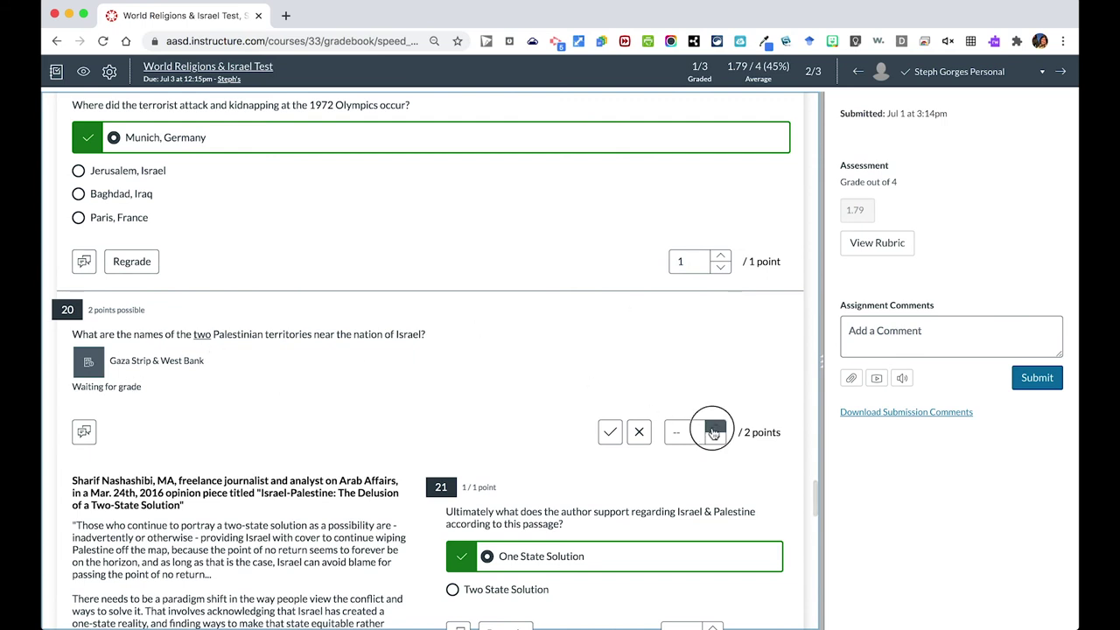
Step: Mark the essay answer correct, then mark question 26 incorrect for 0 points
click(609, 431)
scroll(530, 382, down, 2)
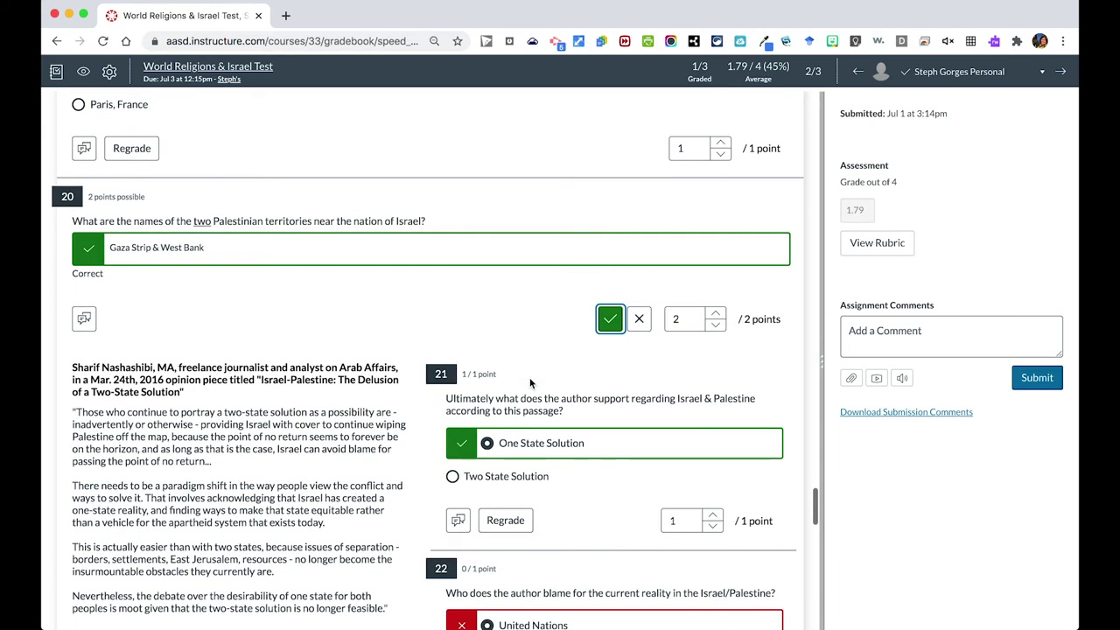
scroll(529, 382, down, 5)
scroll(529, 382, down, 8)
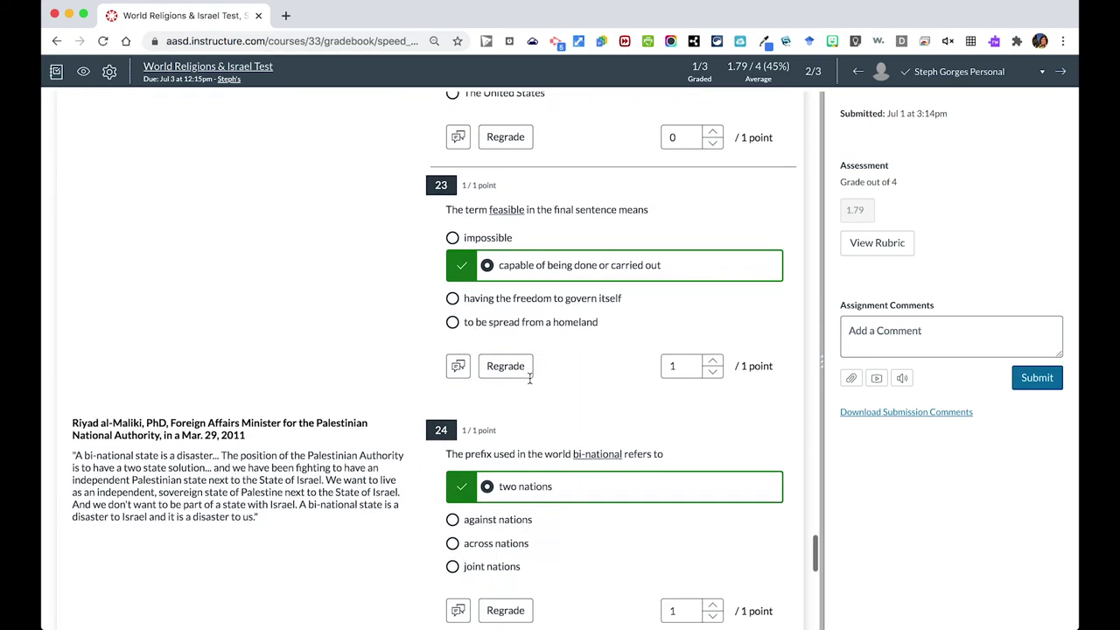
scroll(530, 382, down, 3)
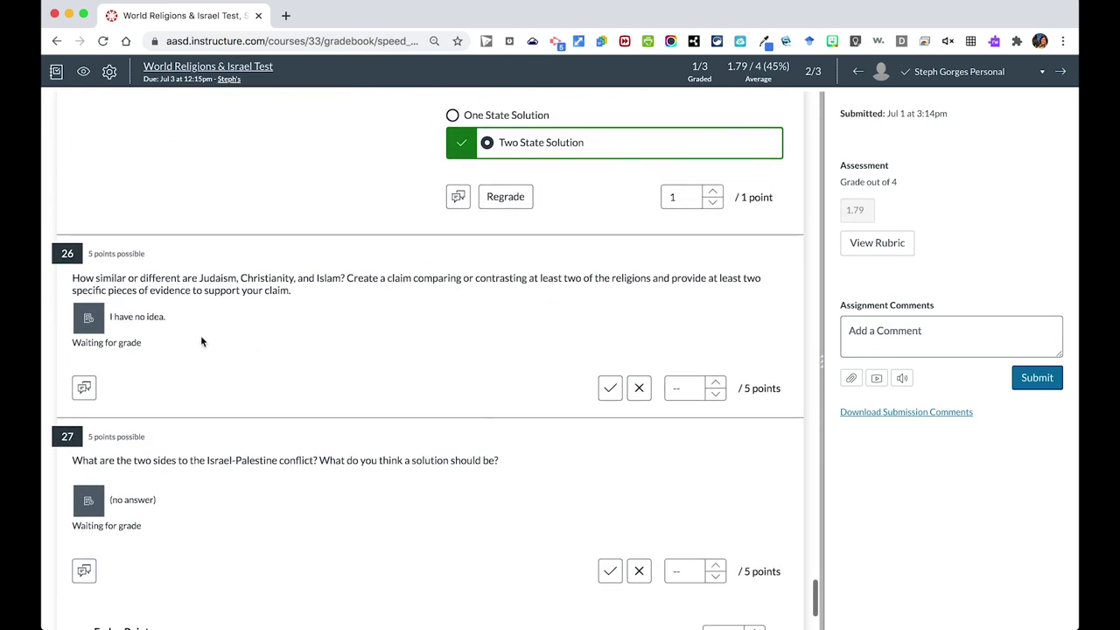
click(637, 389)
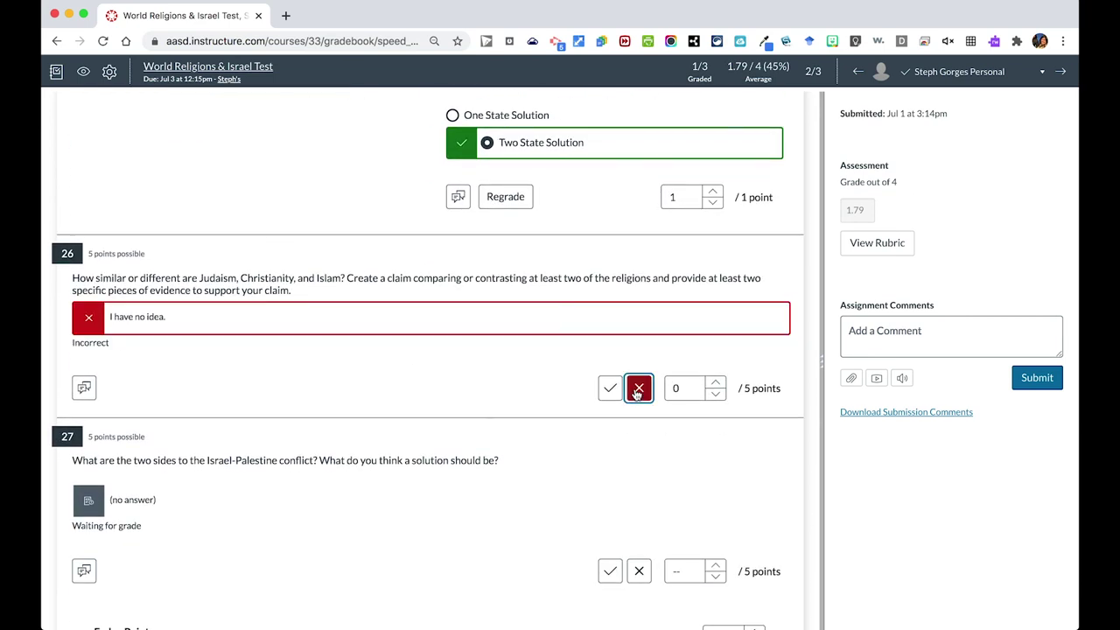
click(638, 389)
click(638, 389)
Step: Mark question 27 incorrect and update the final score to 29 out of 47
scroll(510, 367, down, 3)
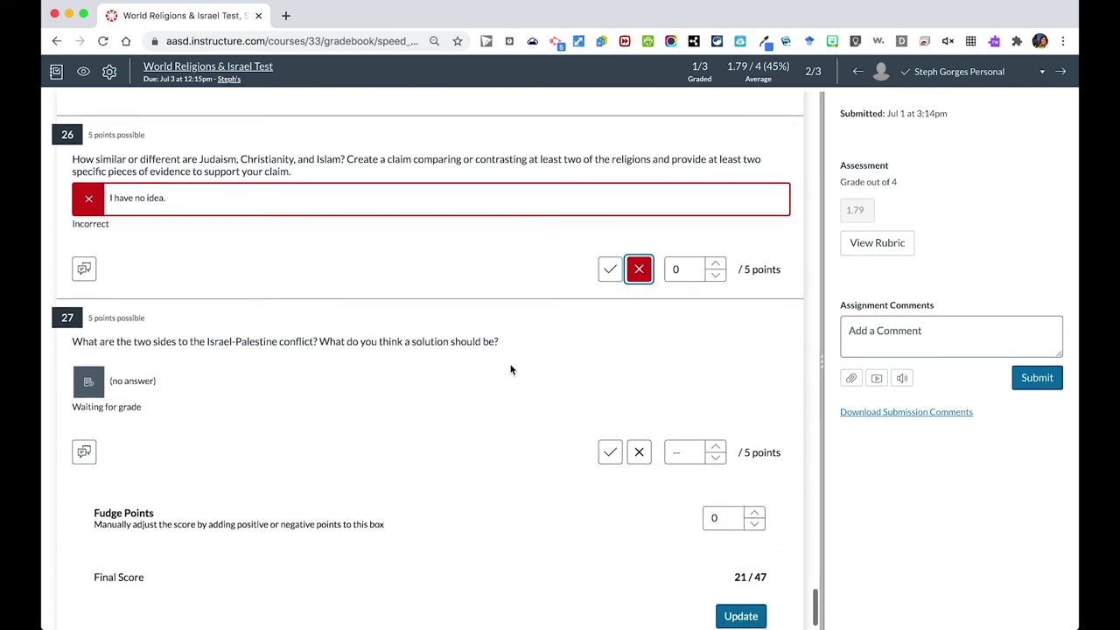
click(639, 449)
scroll(718, 455, down, 1)
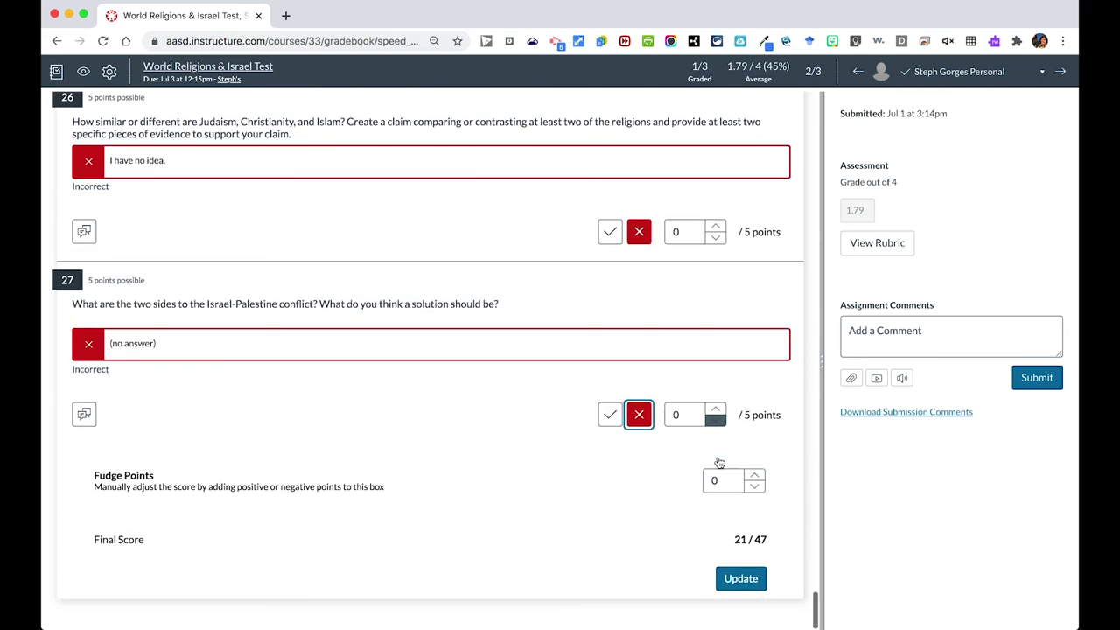
click(735, 578)
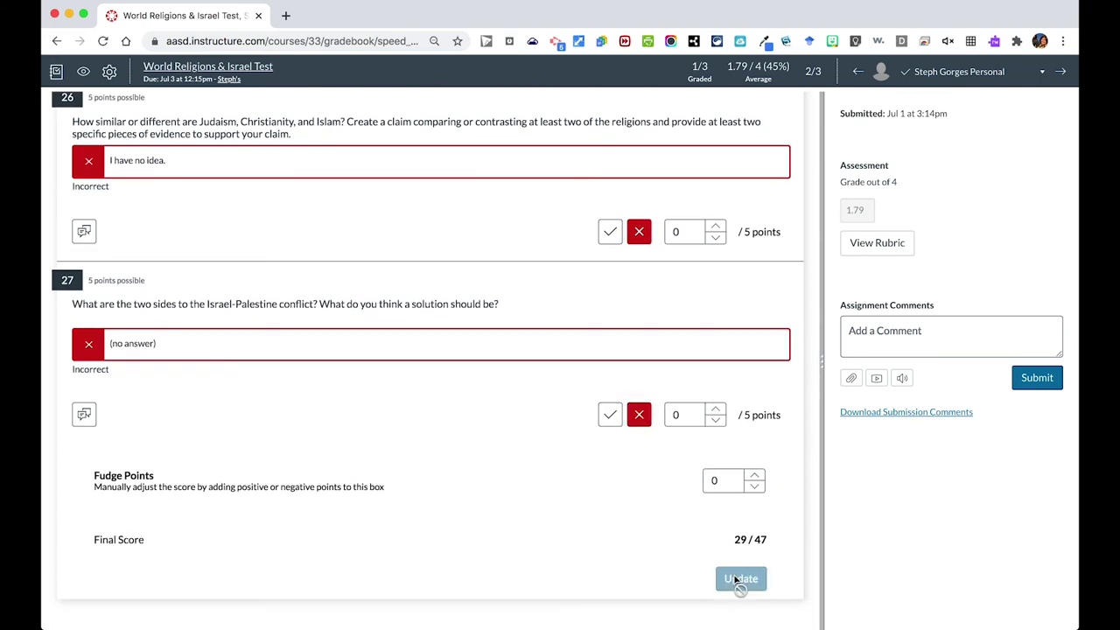
scroll(735, 578, up, 20)
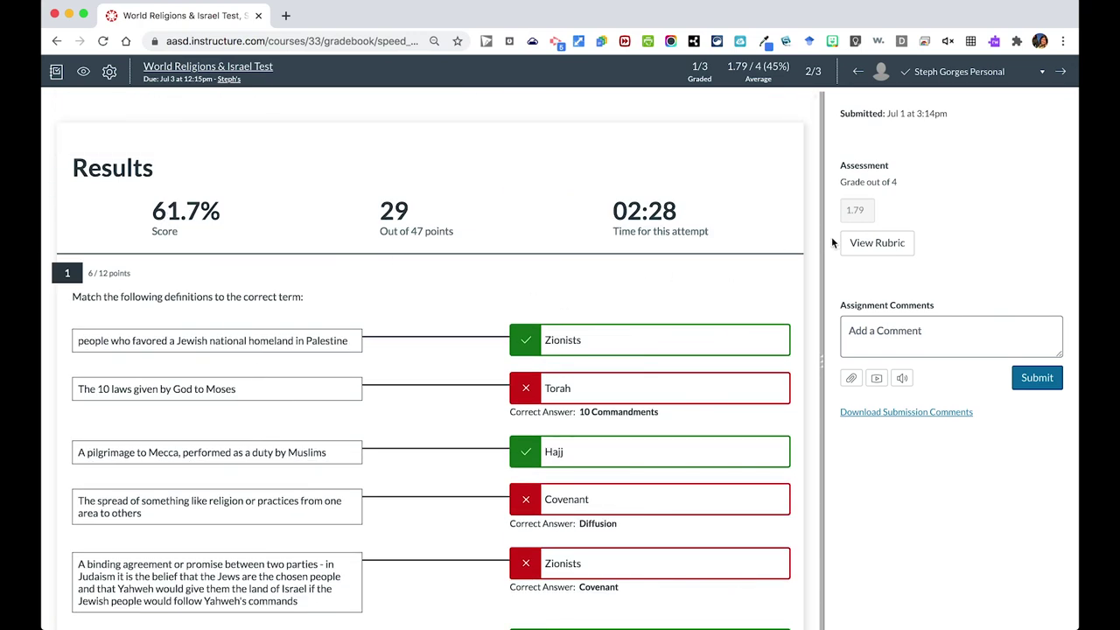
Step: Rate the submission Developing (2 pts) on the Unit Test Rubric and save the grade
click(875, 242)
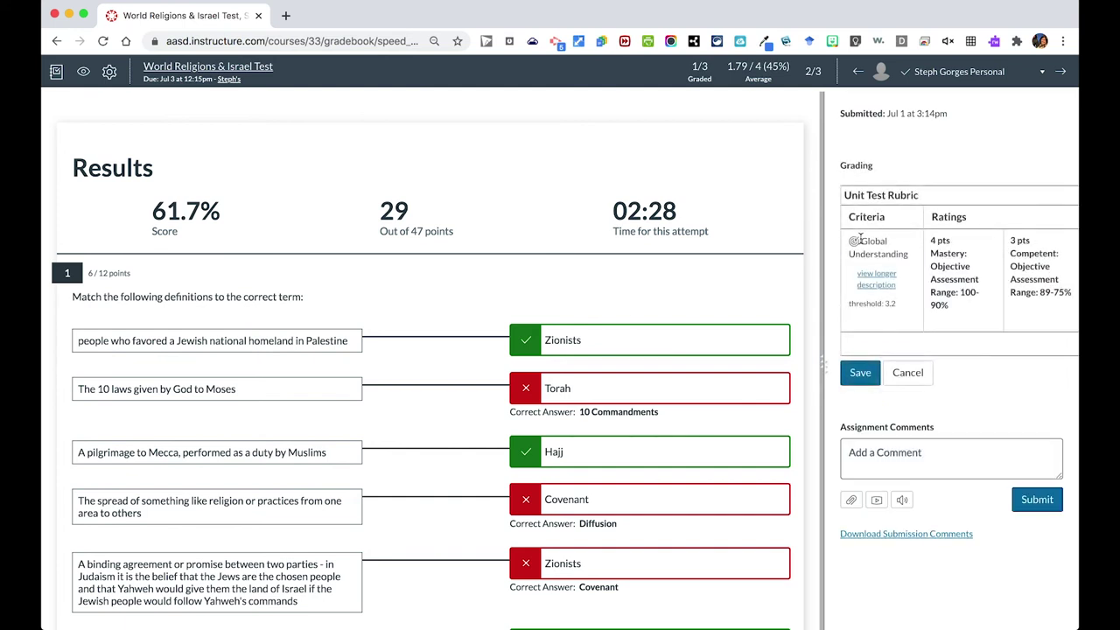
scroll(894, 295, right, 5)
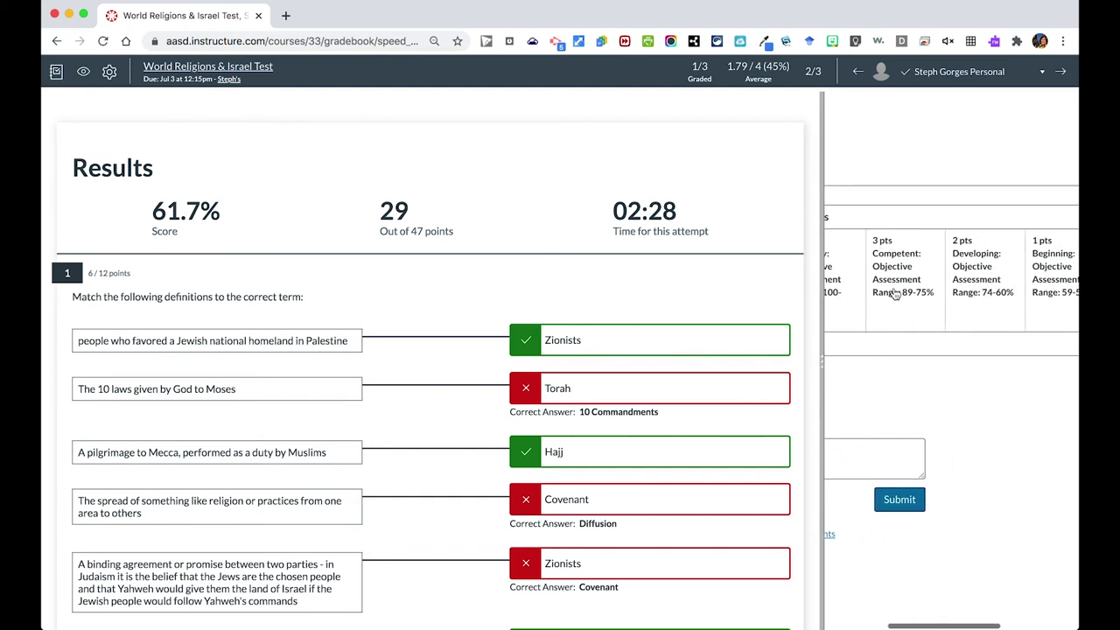
click(967, 299)
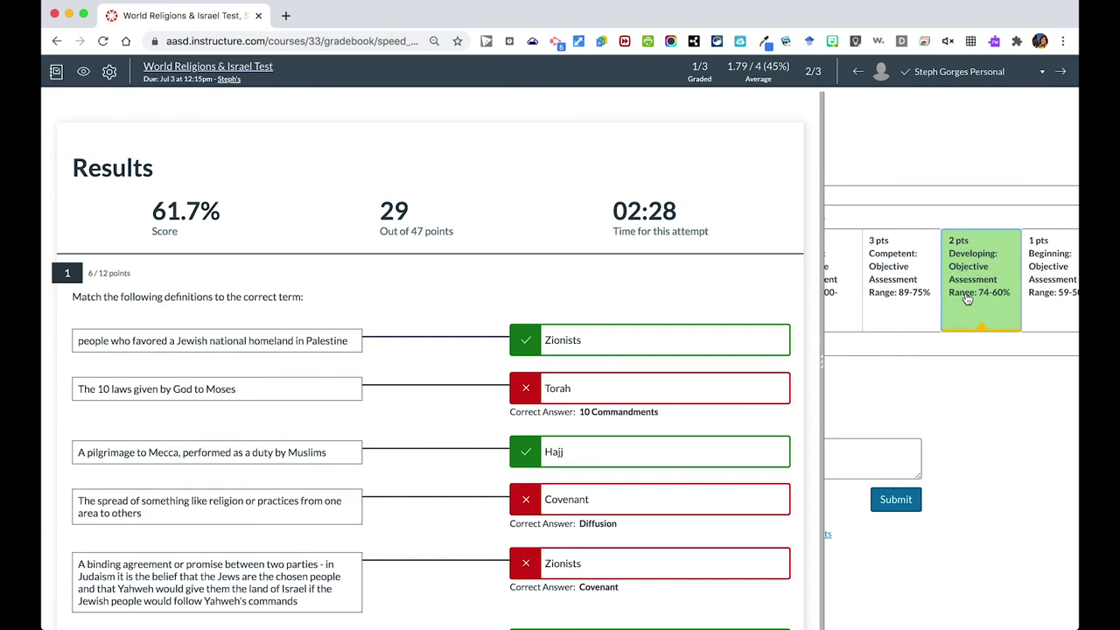
scroll(967, 299, left, 5)
click(857, 372)
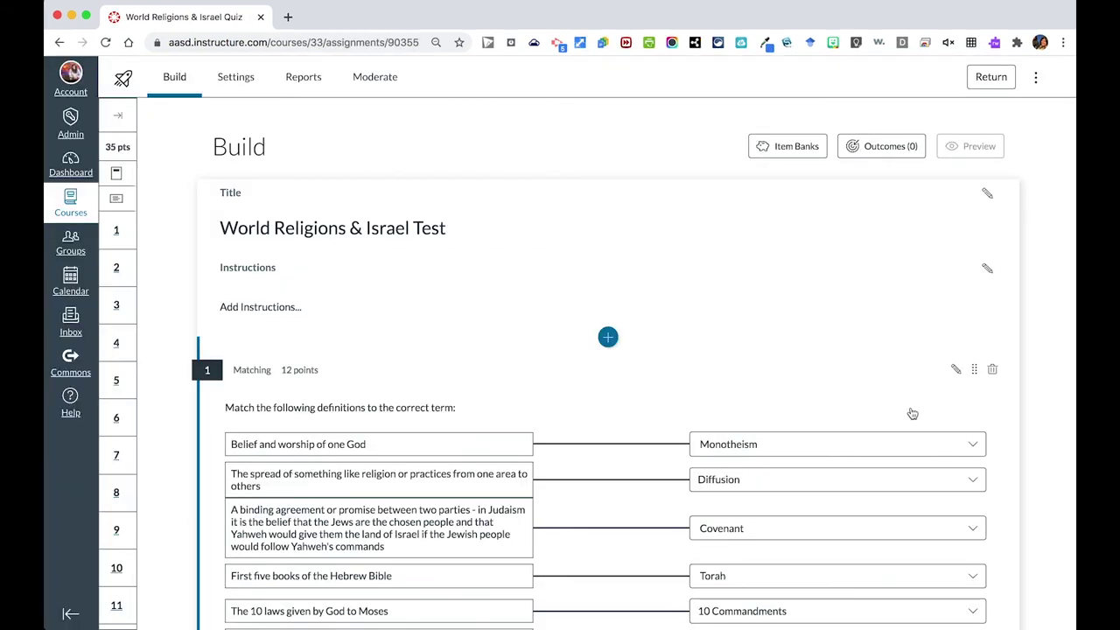
Step: Try shuffle questions, one question at a time and time limit in Settings, leaving all off
click(233, 82)
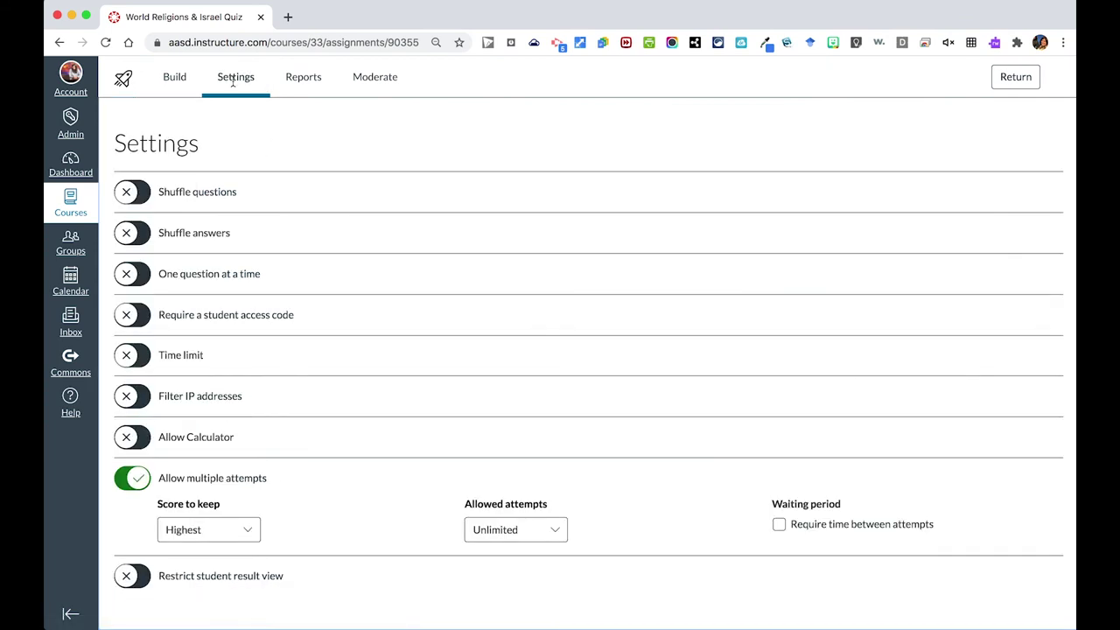
click(133, 196)
click(133, 196)
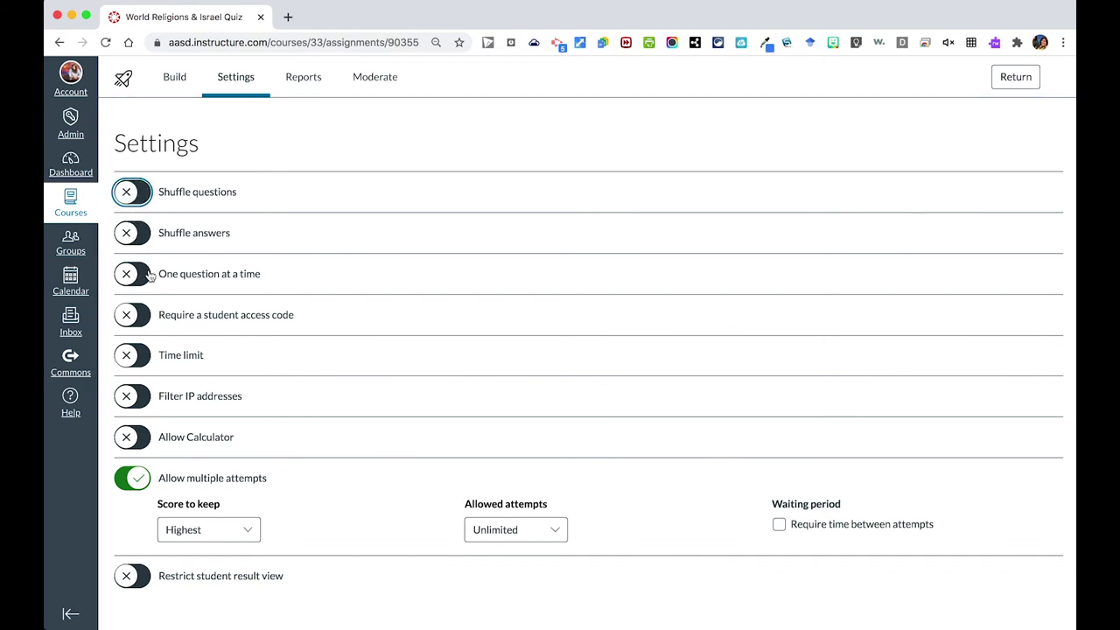
click(143, 278)
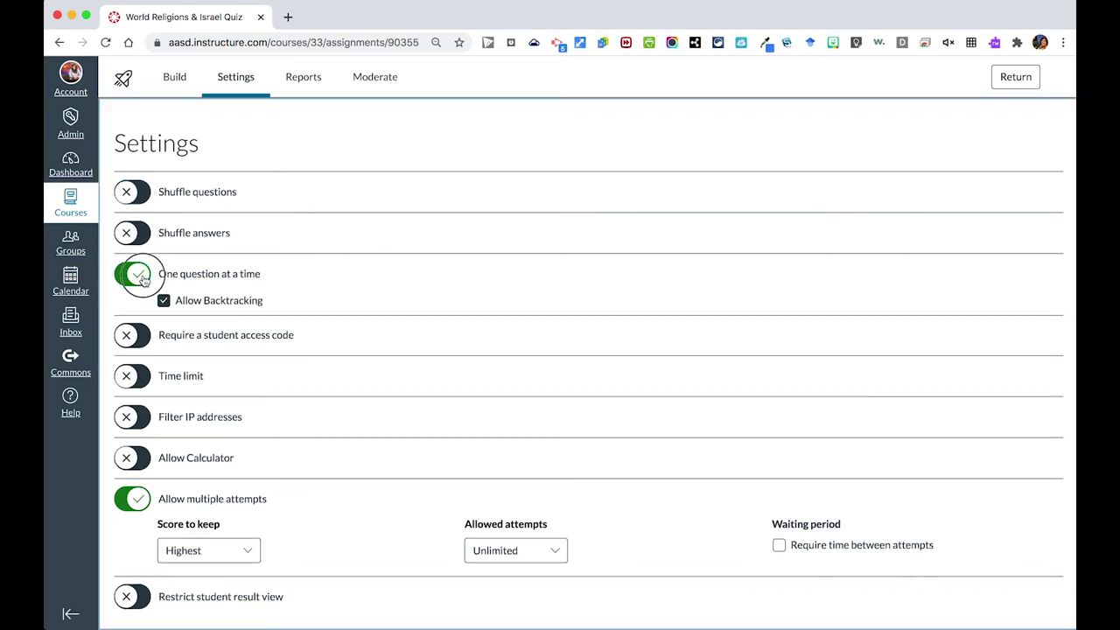
click(144, 277)
click(144, 278)
click(143, 277)
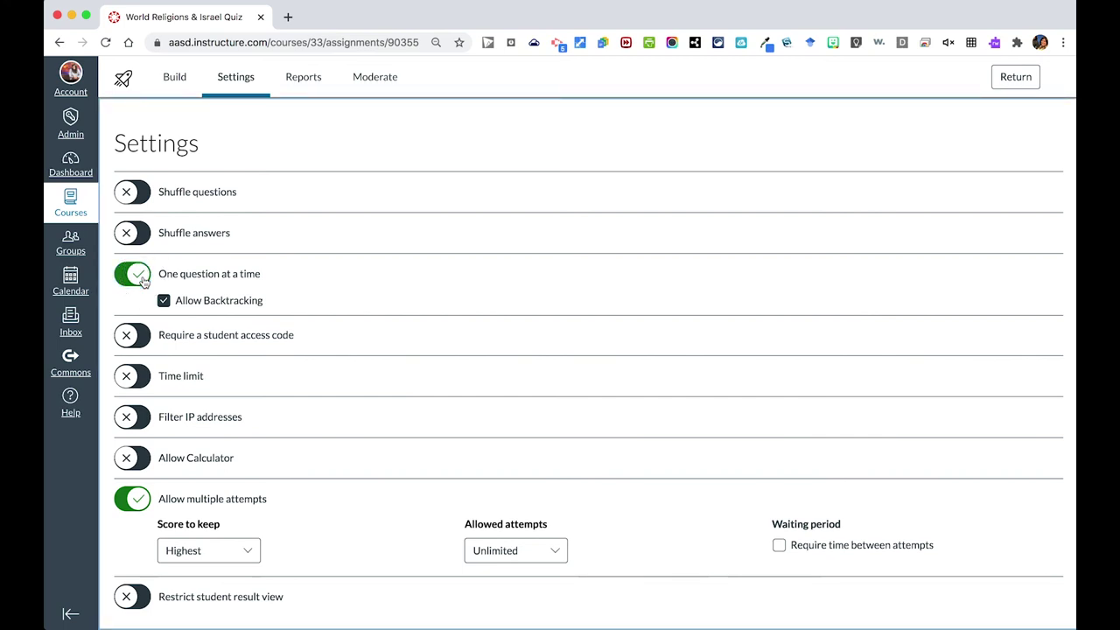
click(139, 358)
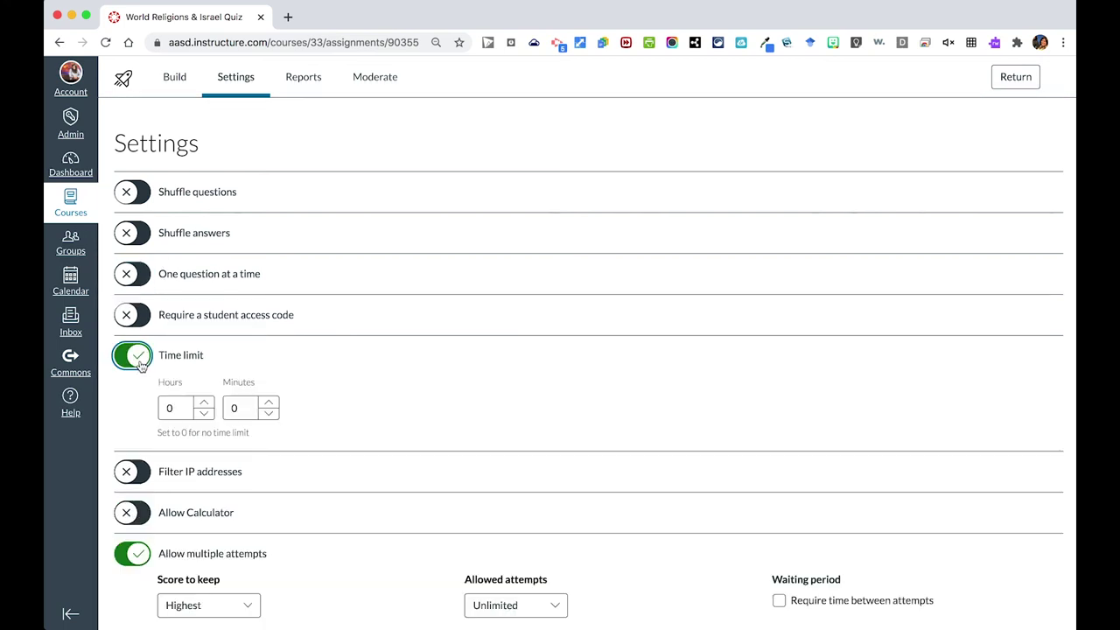
click(139, 358)
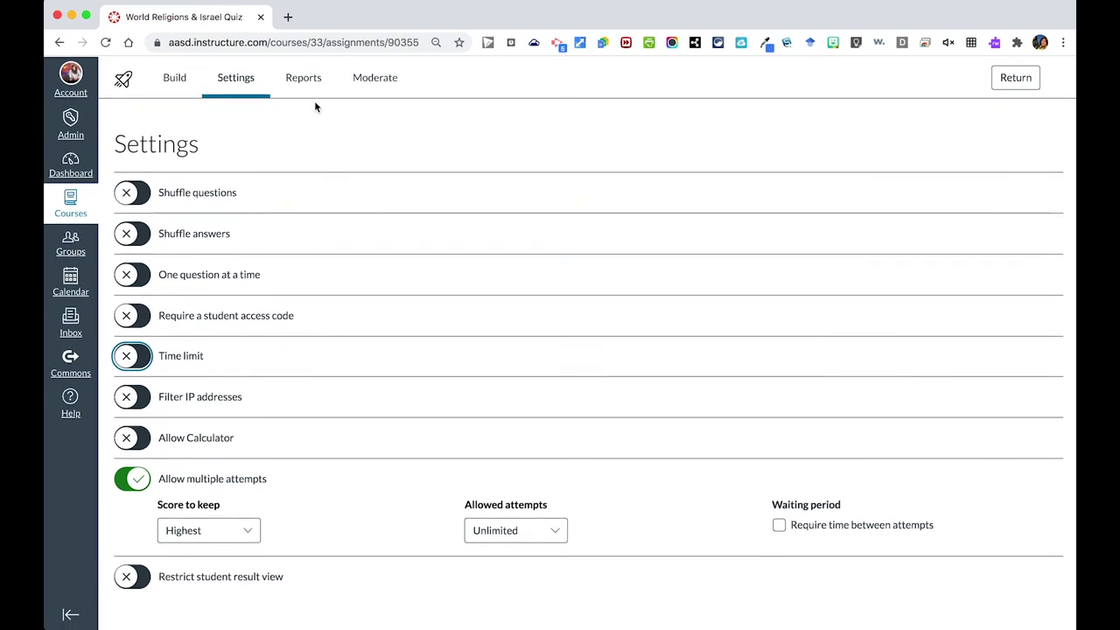
click(362, 80)
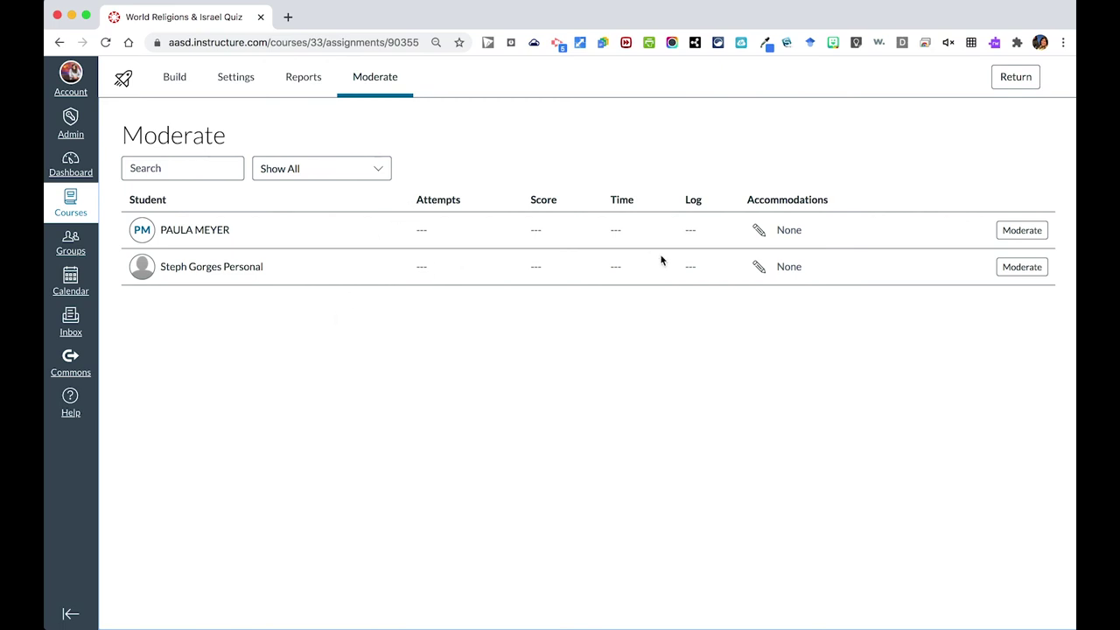
Step: Review the first student's accommodations and leave the time adjustment at none
click(758, 231)
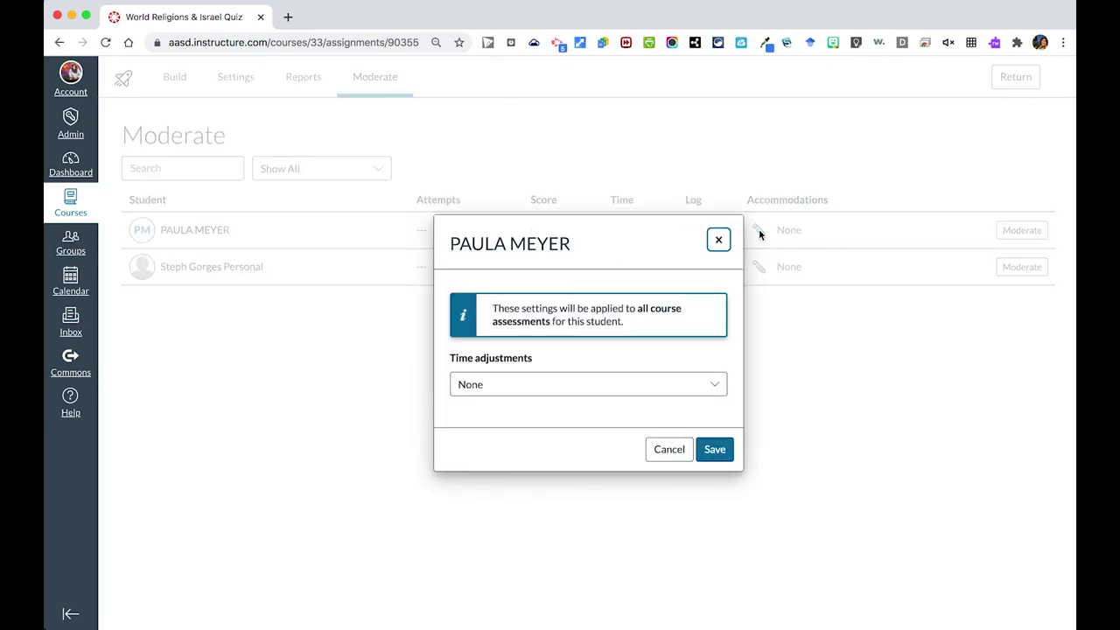
click(640, 389)
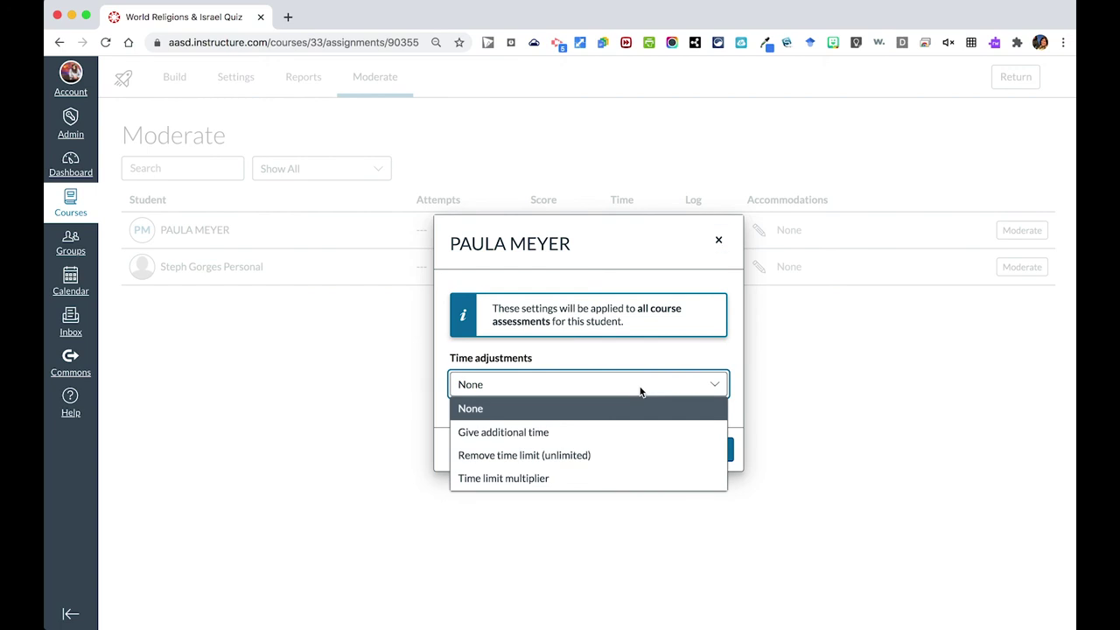
click(640, 389)
click(720, 244)
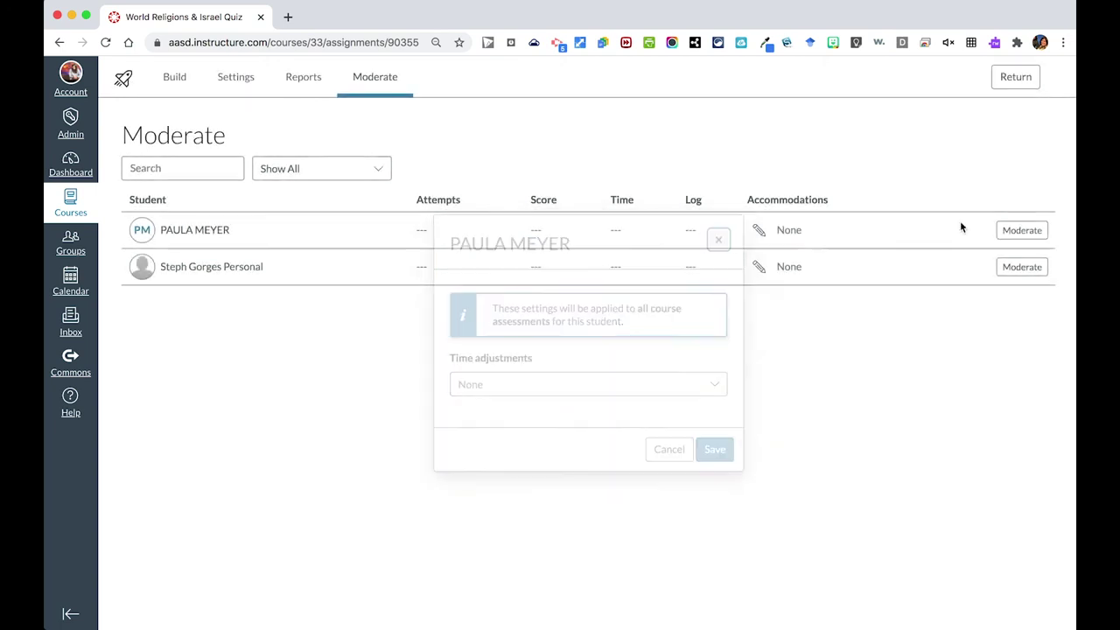
Step: Set Additional Attempts to 1 for the first student, then leave the test for the course
click(1006, 231)
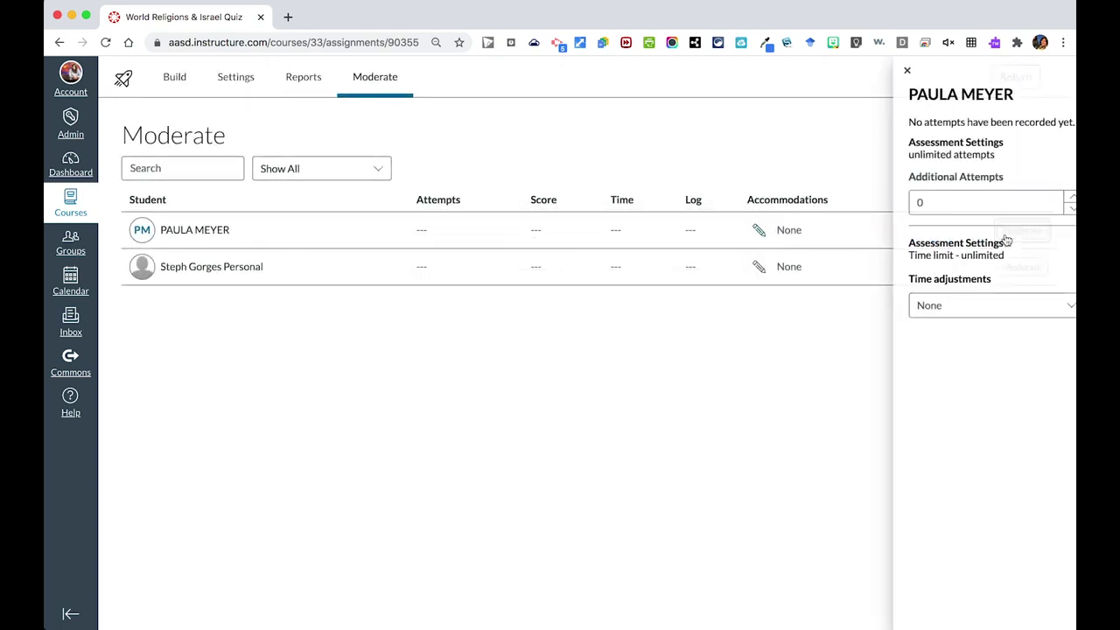
click(1052, 198)
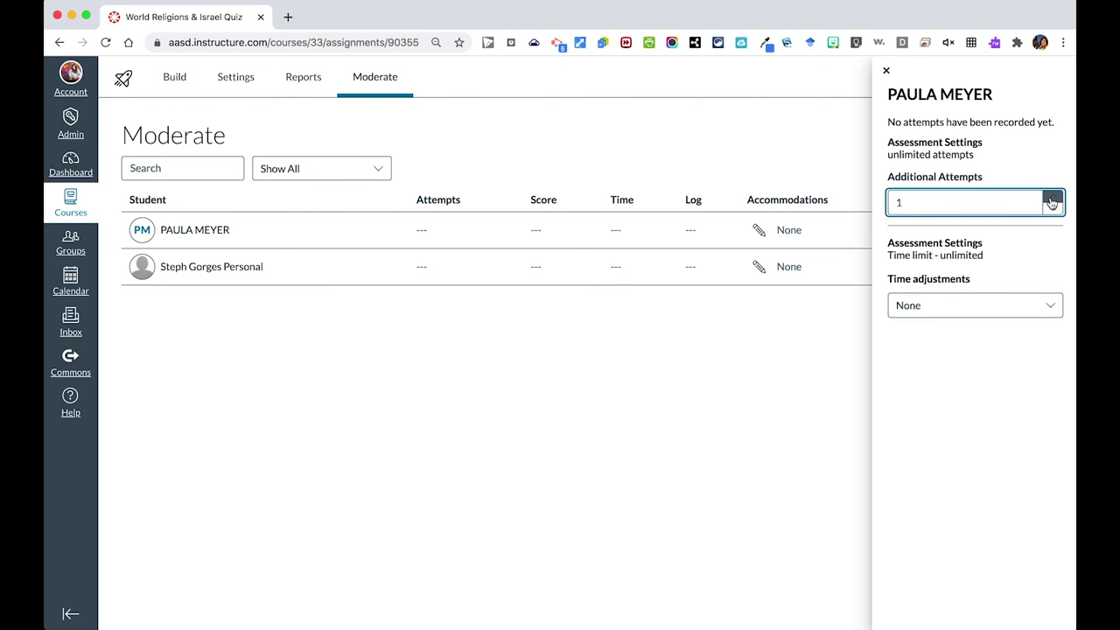
click(887, 70)
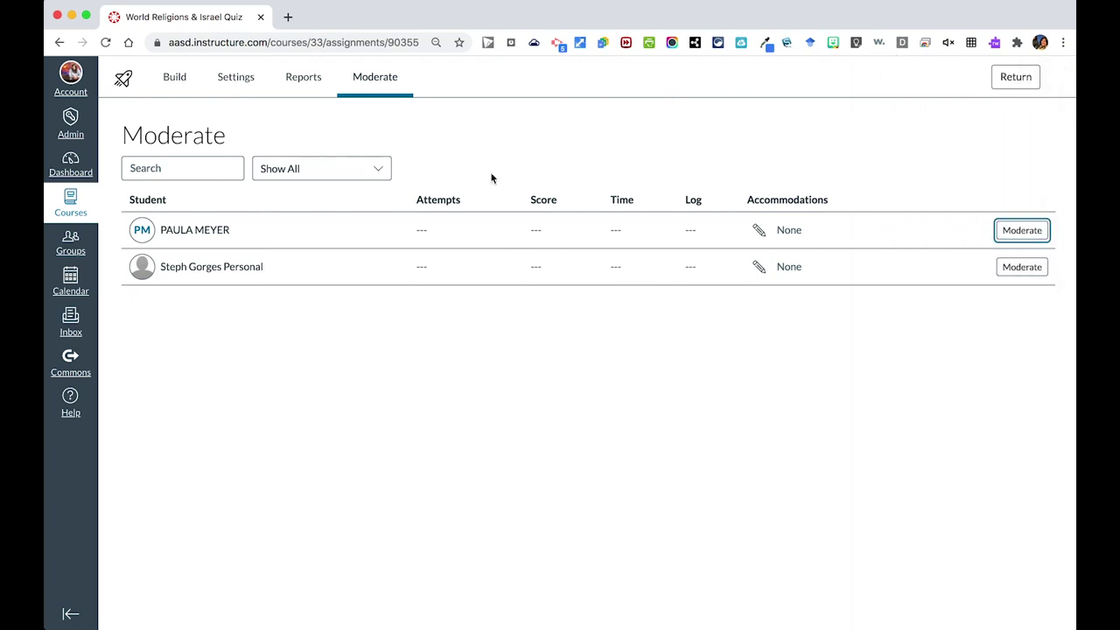
click(1015, 80)
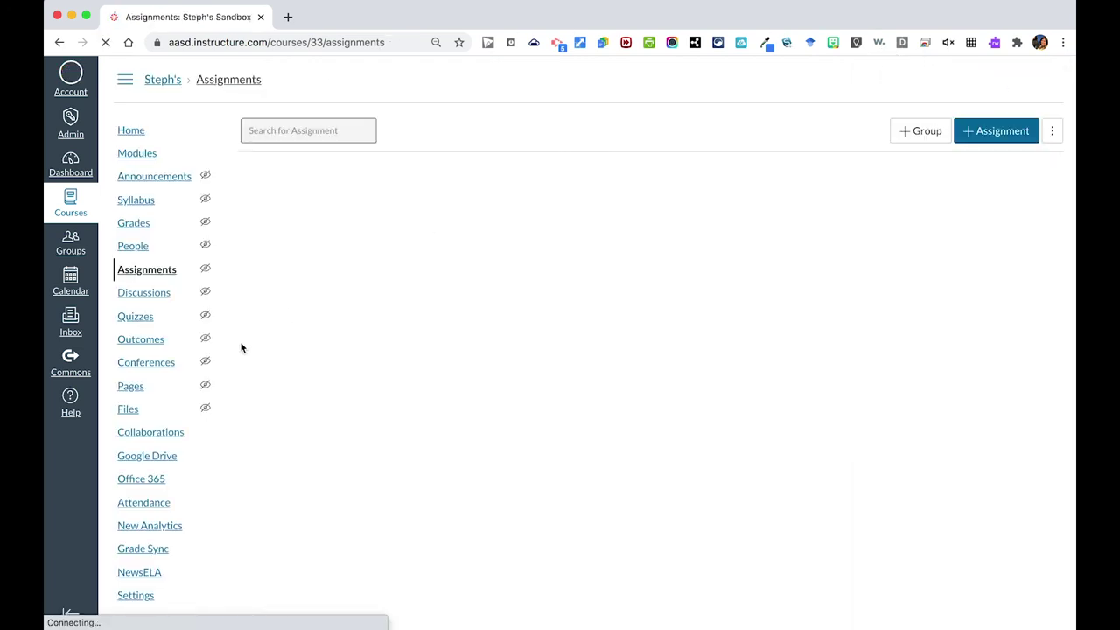
Step: From the course's Quizzes page, start a new quiz with + Quiz
click(138, 316)
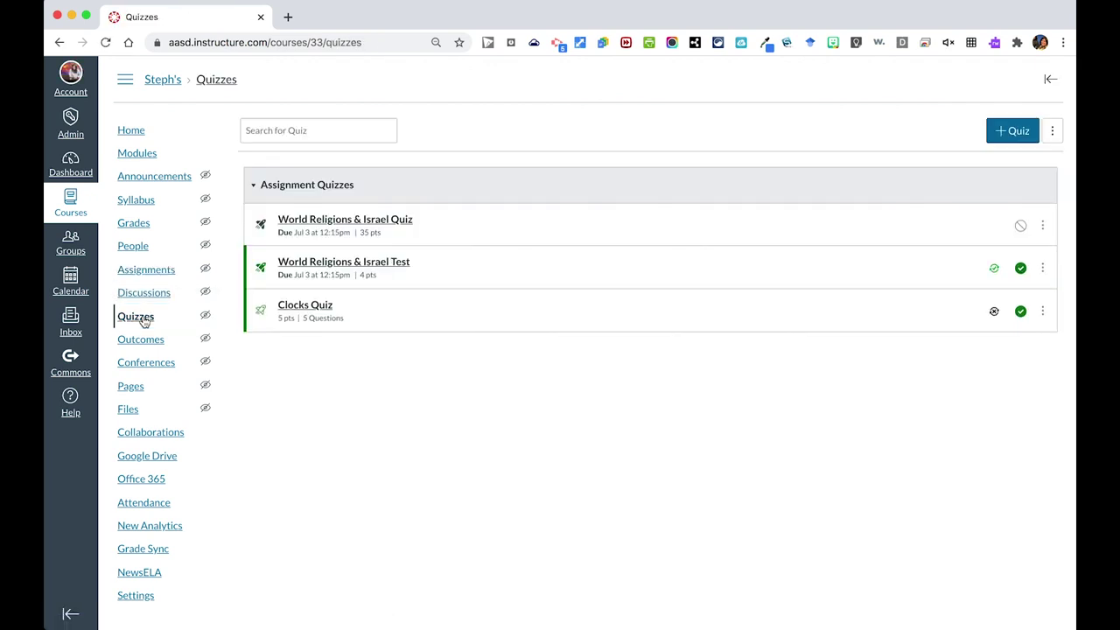
click(997, 132)
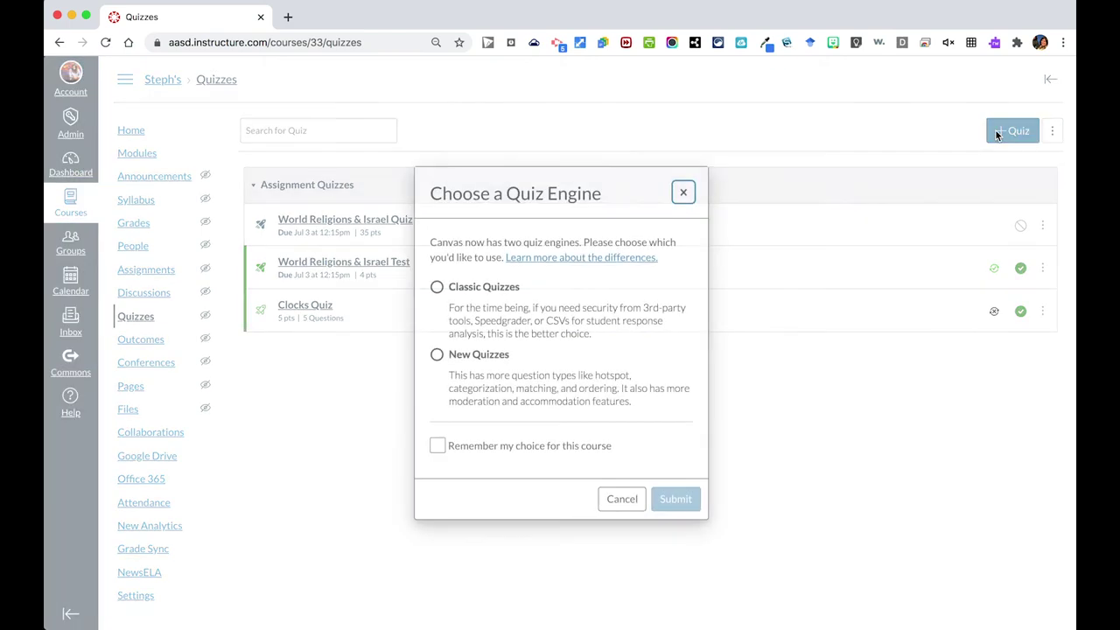